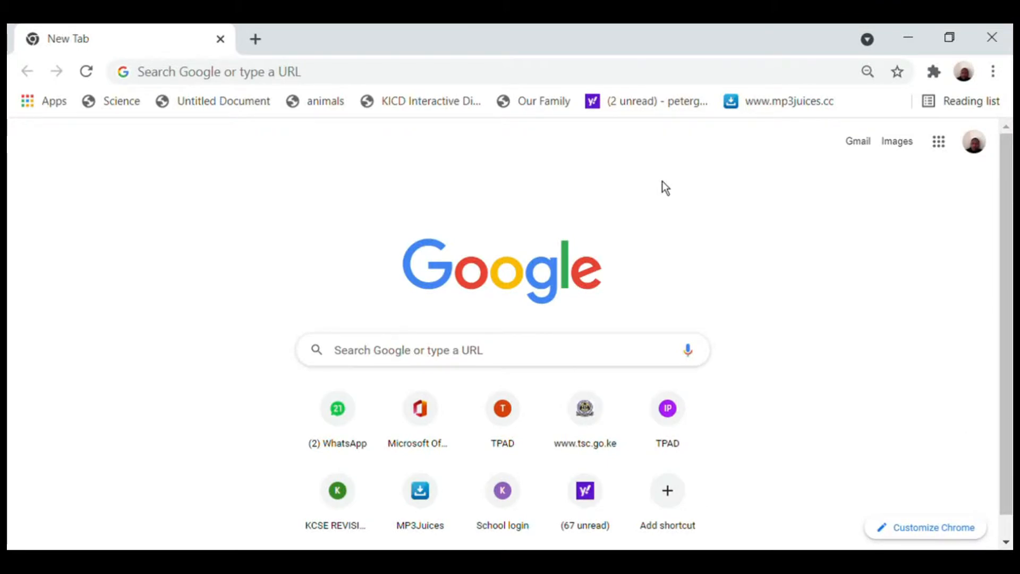
Focus the Chrome address bar on the New Tab page, ready to enter a web address.
left_click(207, 80)
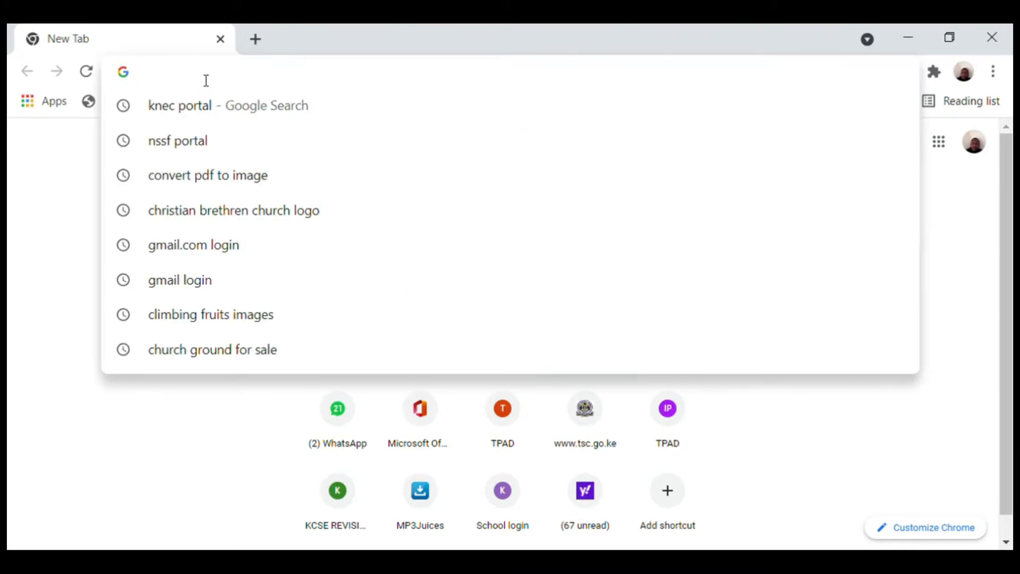
left_click(60, 310)
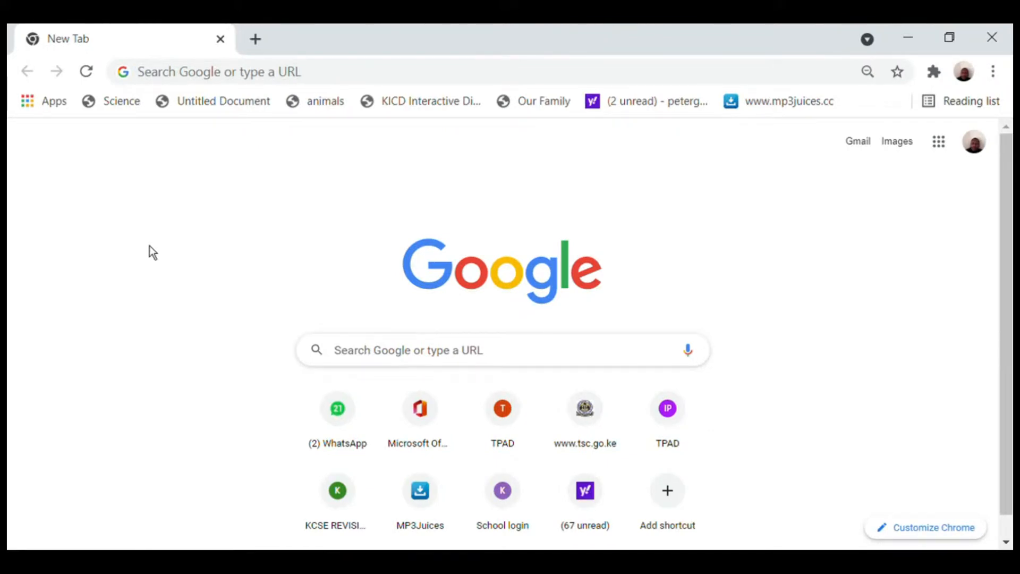
left_click(210, 83)
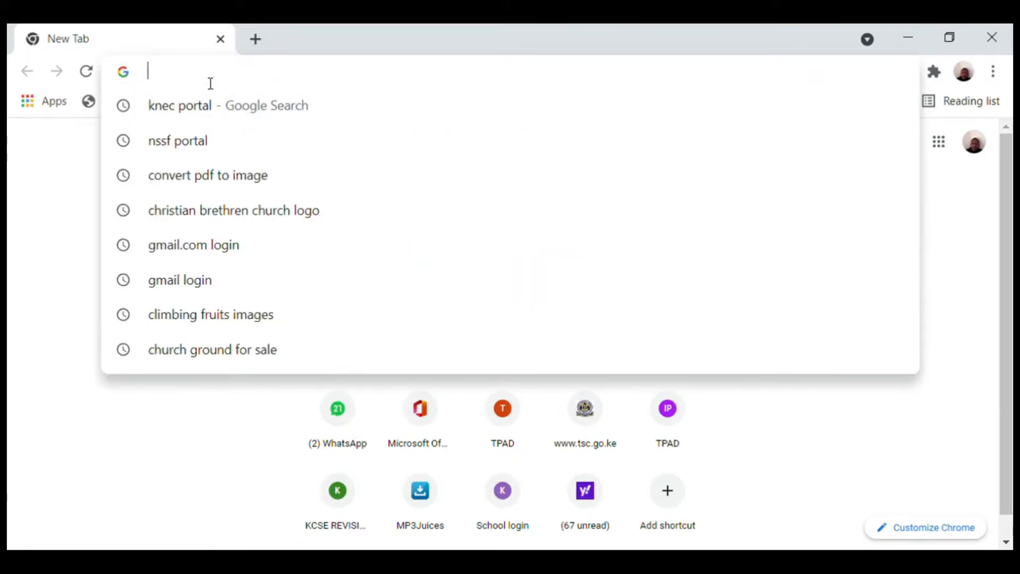
Go to the TSC website at tsc.go.ke.
type("tsc")
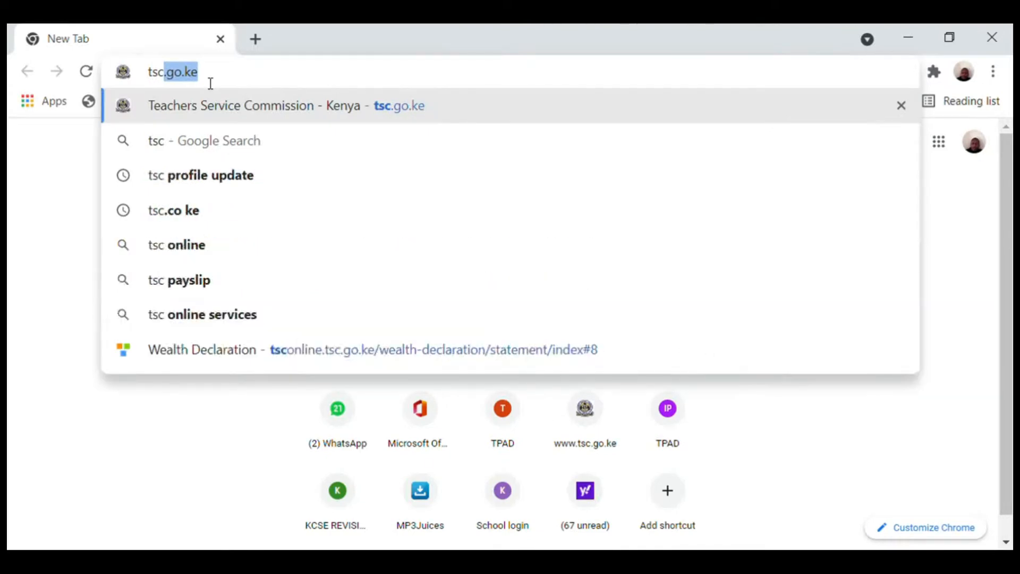
type(".")
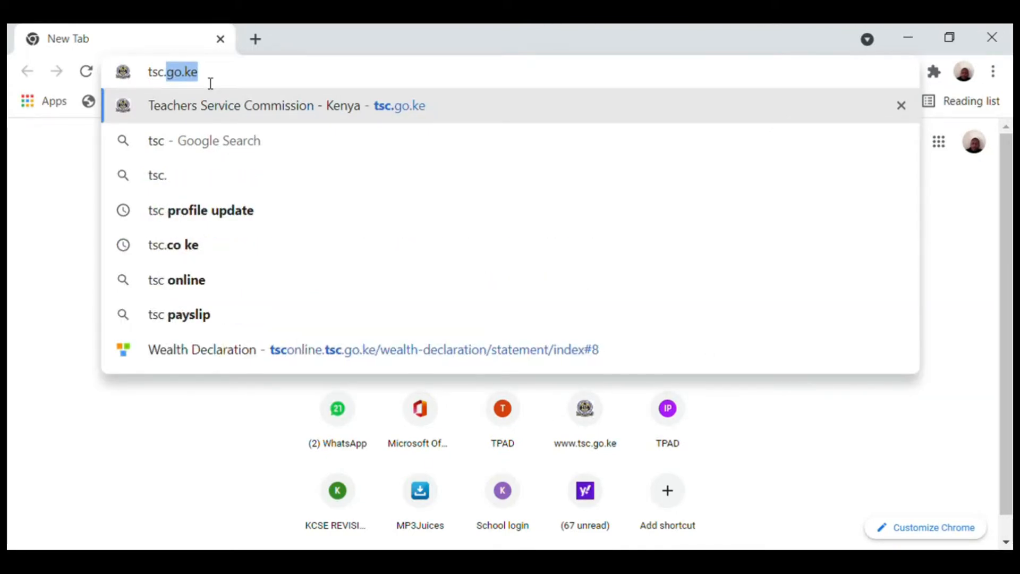
type("go.k")
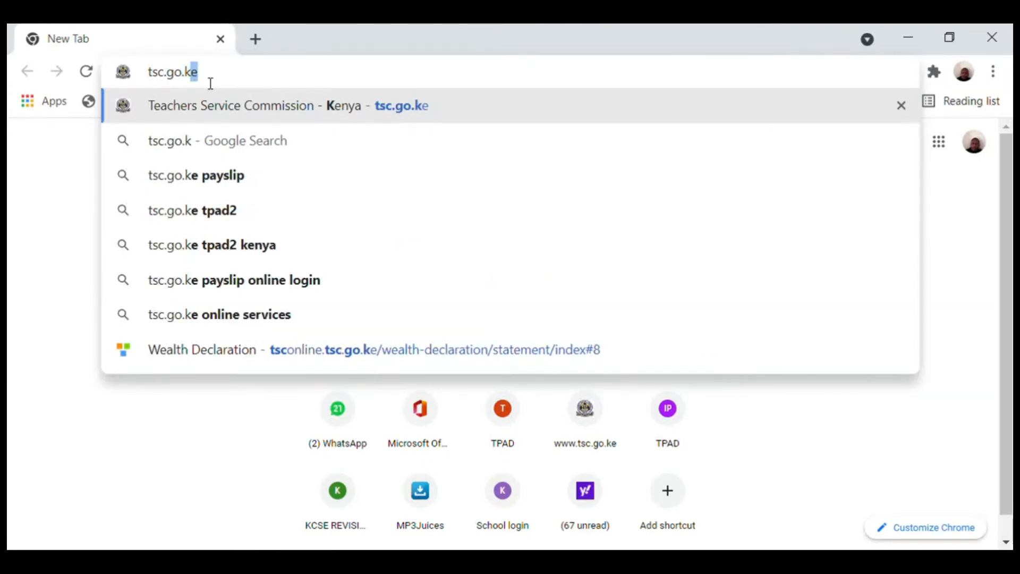
type("e")
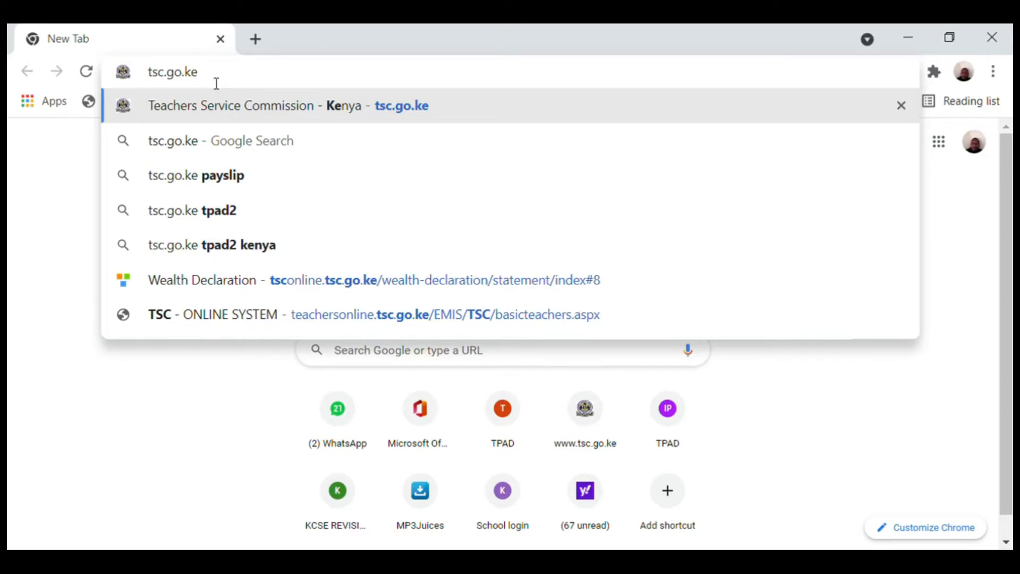
key("Return")
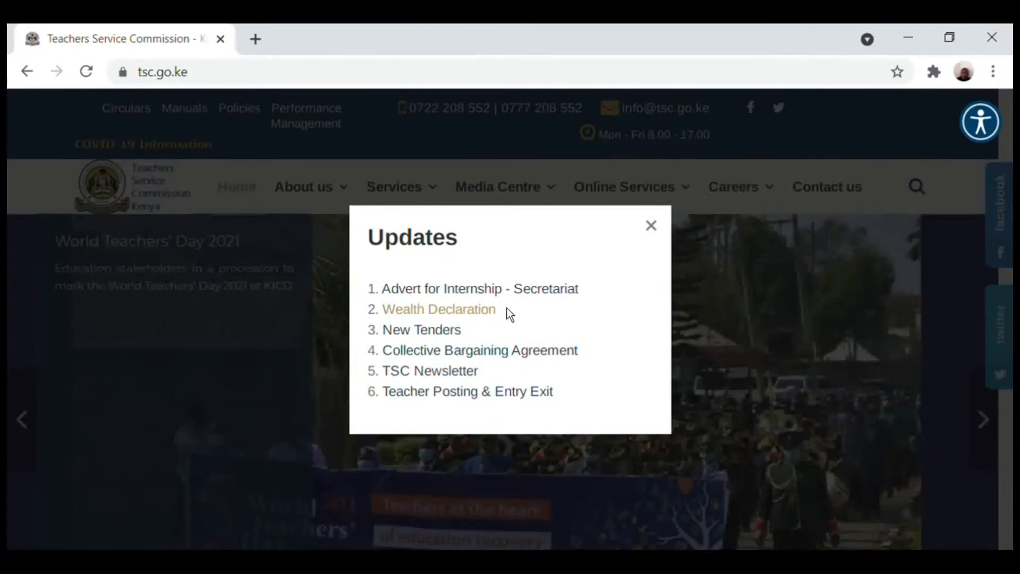
Dismiss the Updates notice and open Teachers Online from the Online Services menu.
left_click(655, 238)
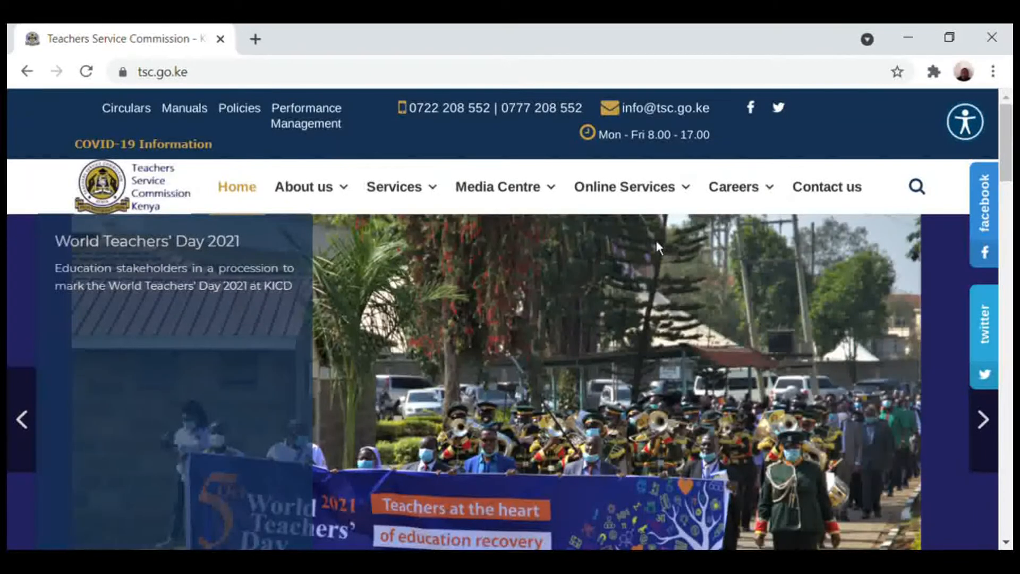
mouse_move(668, 211)
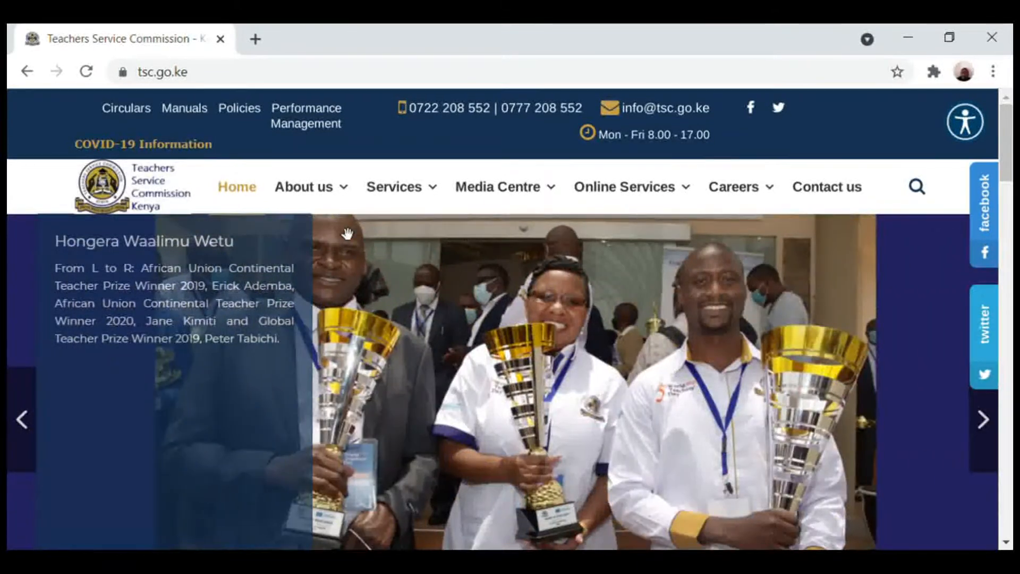
mouse_move(341, 207)
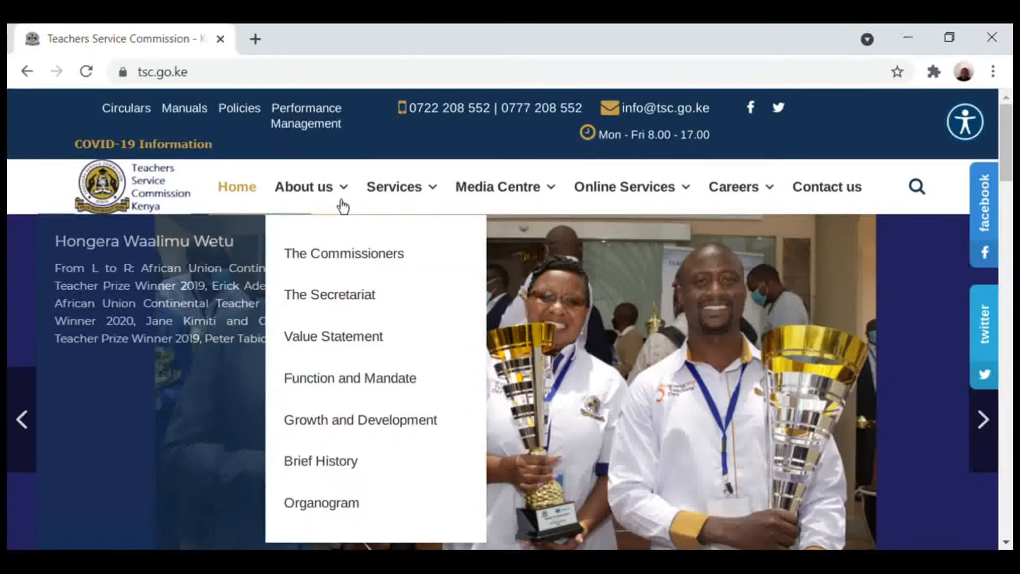
mouse_move(489, 199)
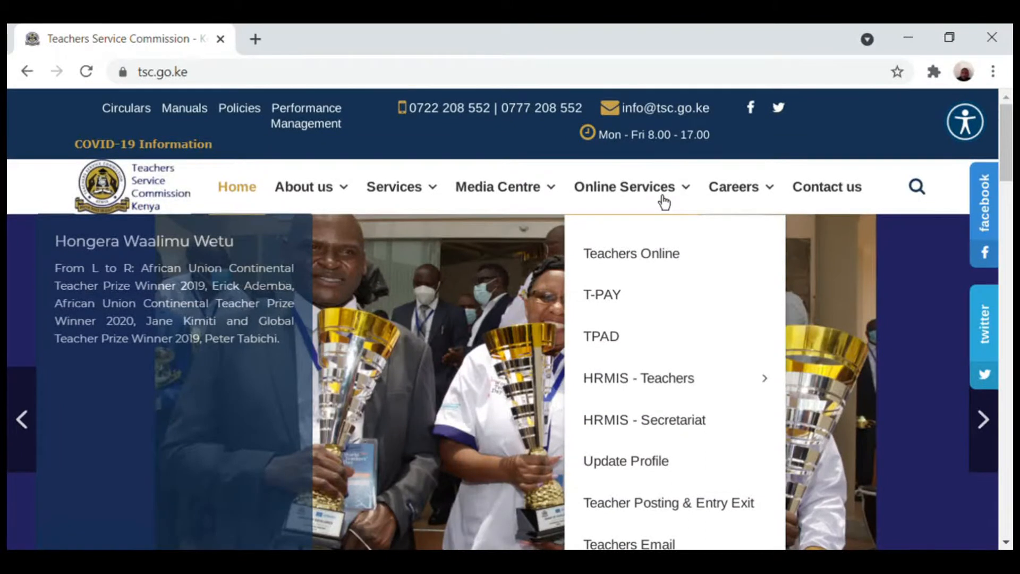
left_click(631, 261)
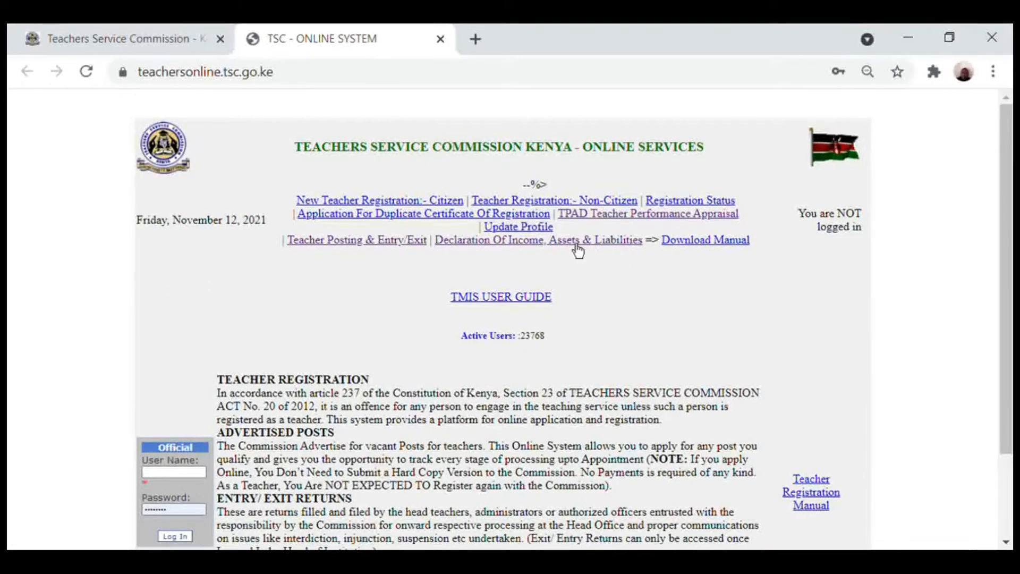
Open the Declaration Of Income, Assets & Liabilities service.
left_click(542, 246)
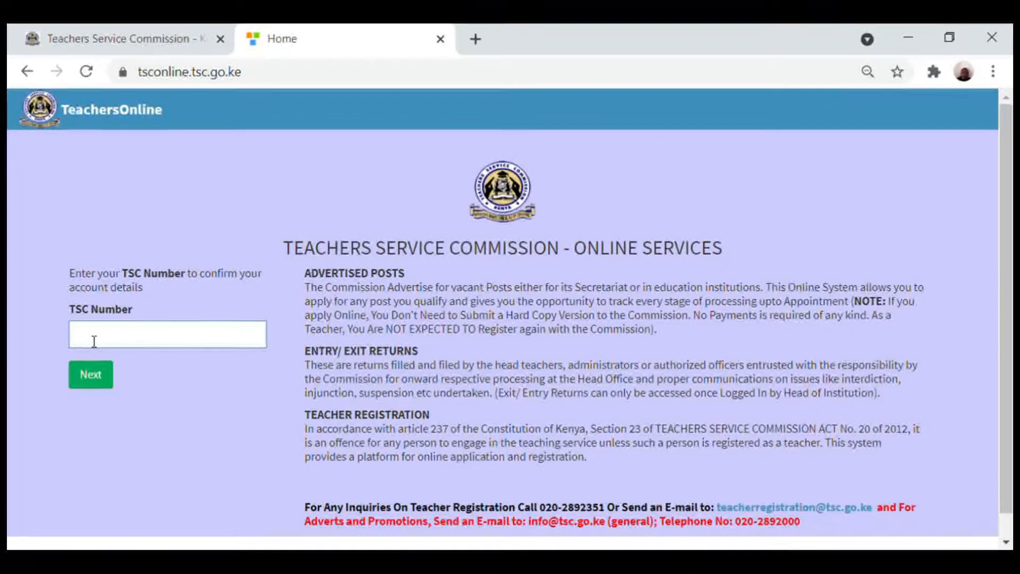
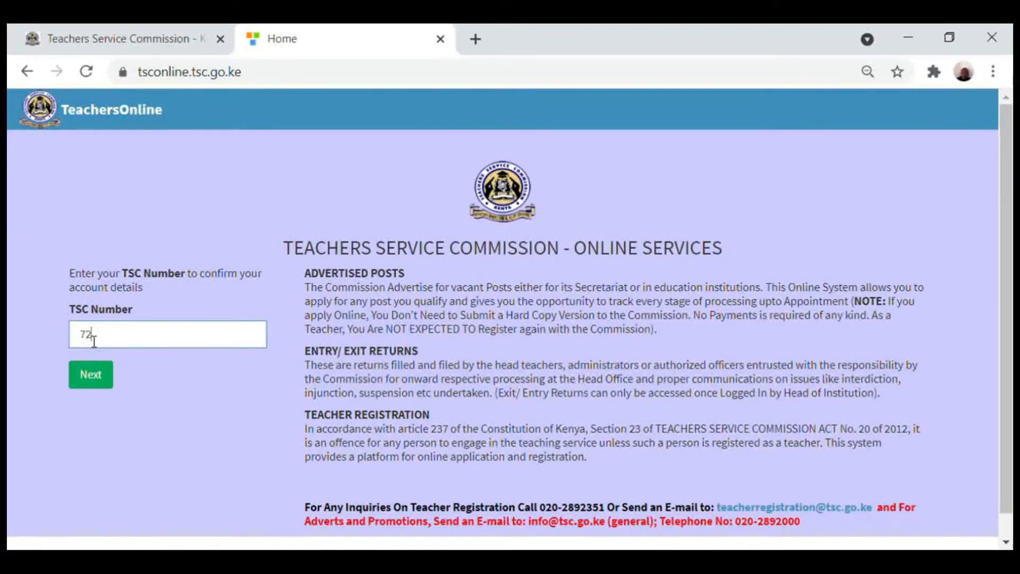
Enter the teacher's TSC number and continue to the login page.
left_click(101, 386)
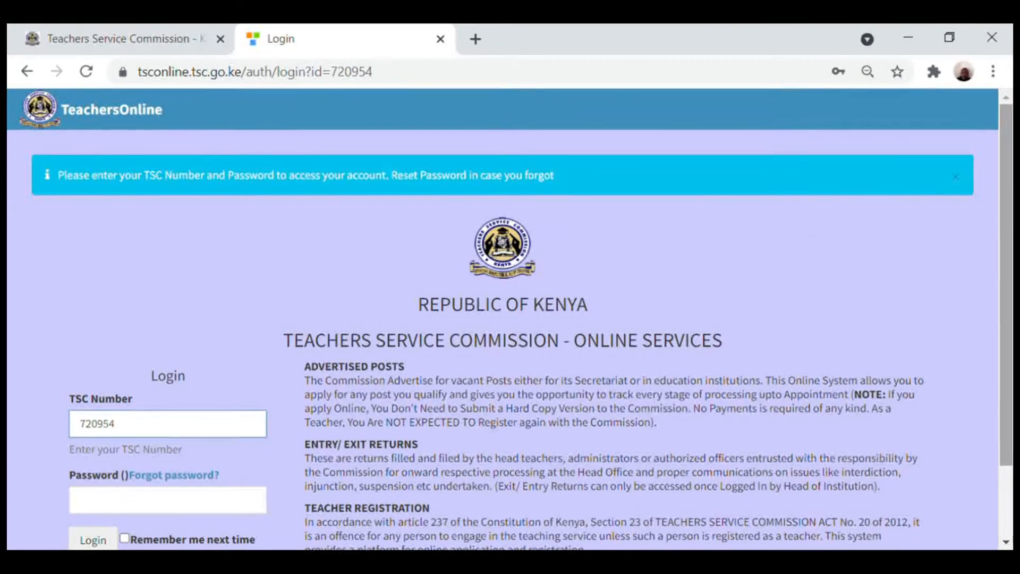
Enter the account password and log in to Teachers Online.
scroll(509, 319, "down", 2)
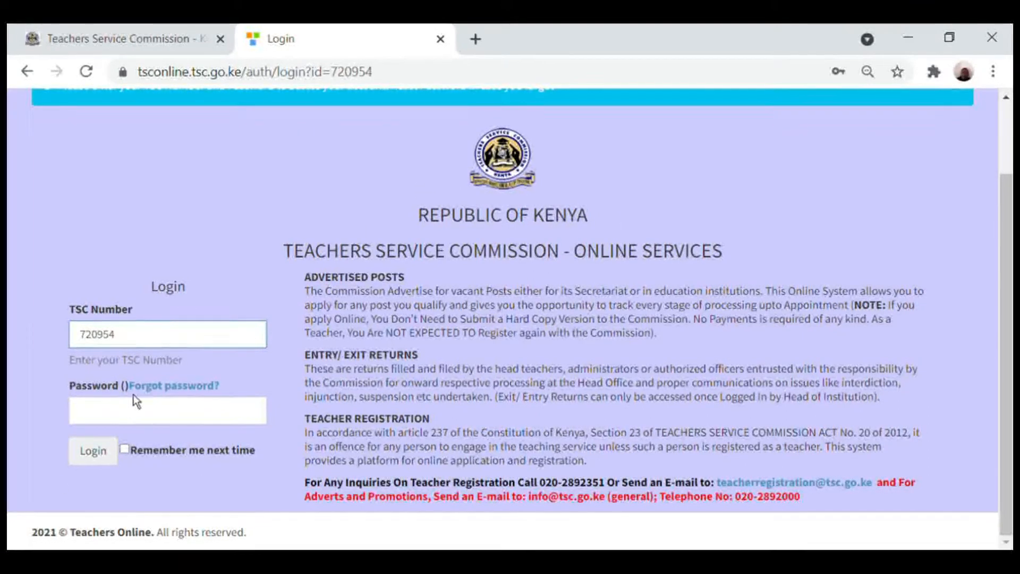
left_click(121, 409)
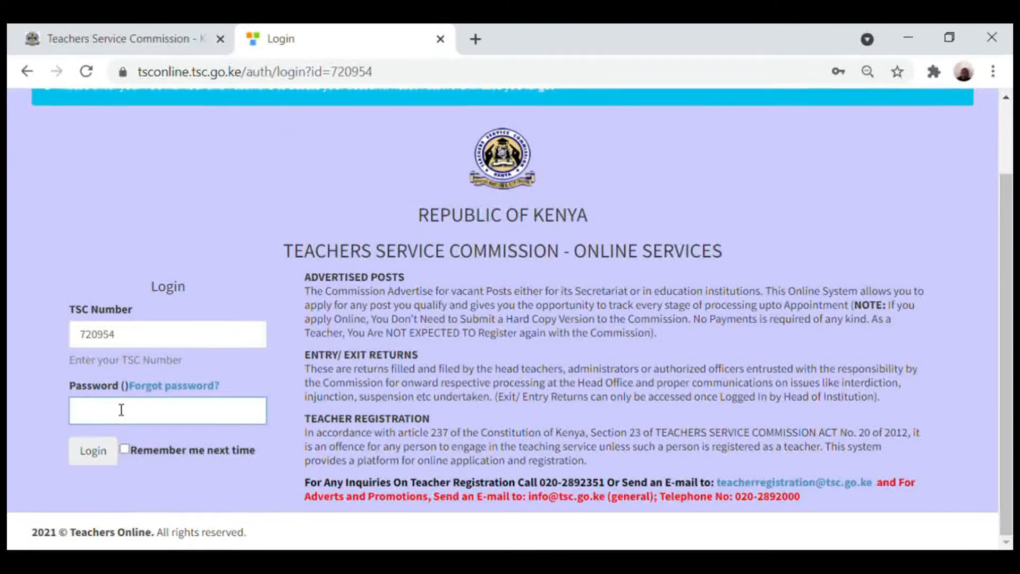
type("123456")
left_click(104, 466)
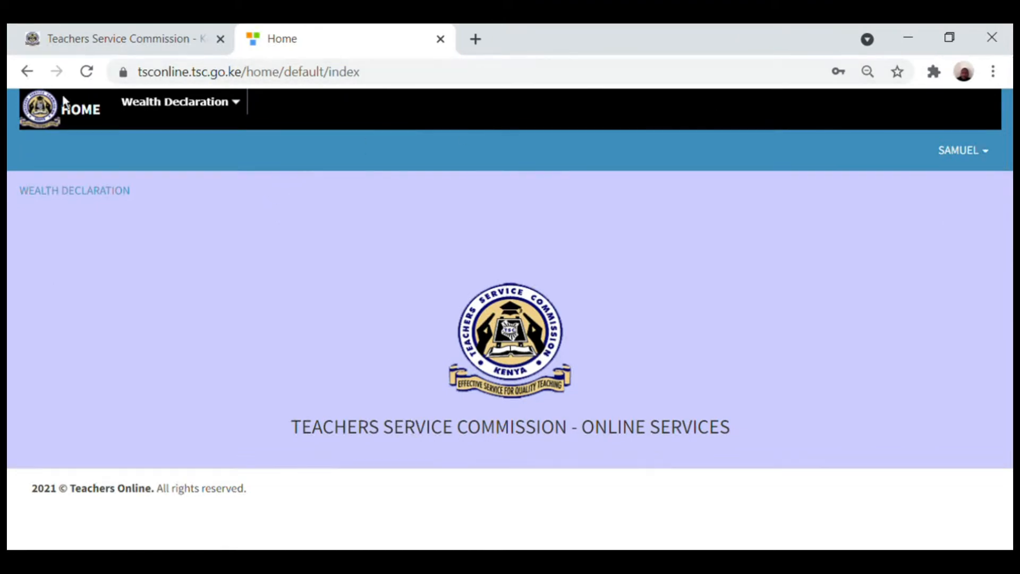
Choose General Info from the Wealth Declaration menu.
left_click(175, 101)
left_click(213, 102)
left_click(89, 201)
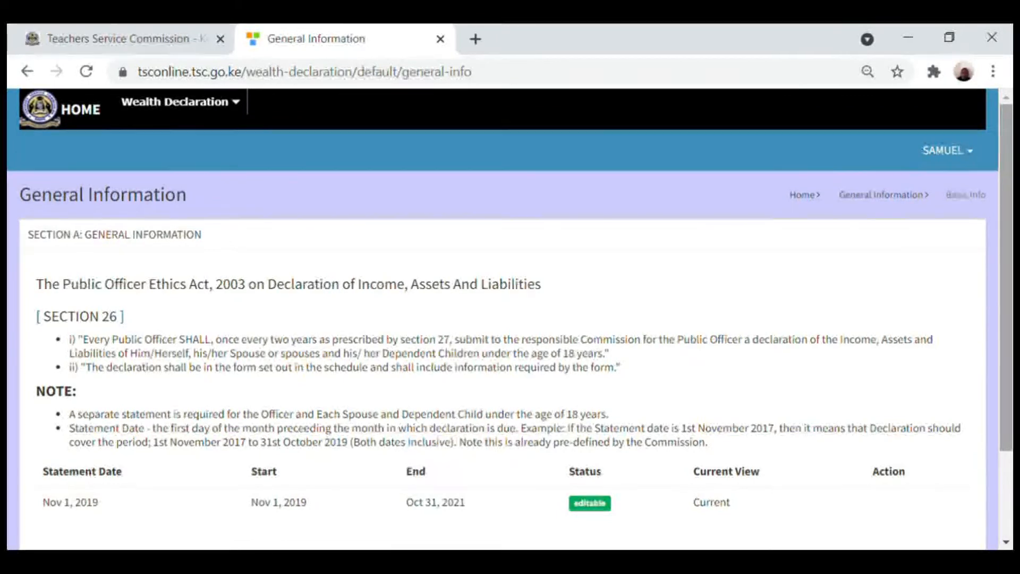
Start the Initial Declaration (Entry) below the Nov 1, 2019 statement.
scroll(510, 318, "down", 2)
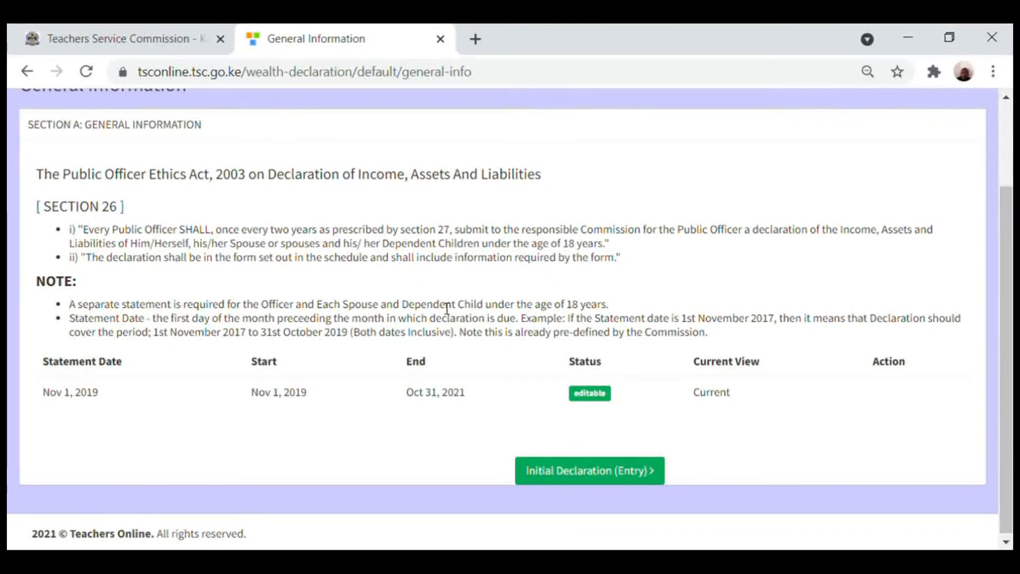
left_click(558, 480)
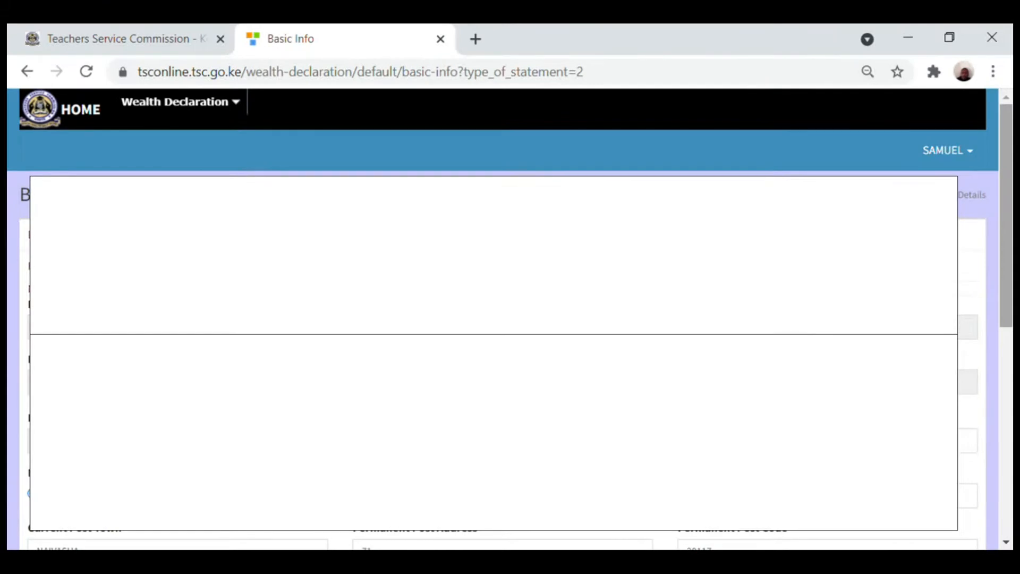
Confirm Category PRIMARY, Teaching Subjects Arts and Aggregate Score CREDIT, then proceed.
scroll(510, 318, "down", 5)
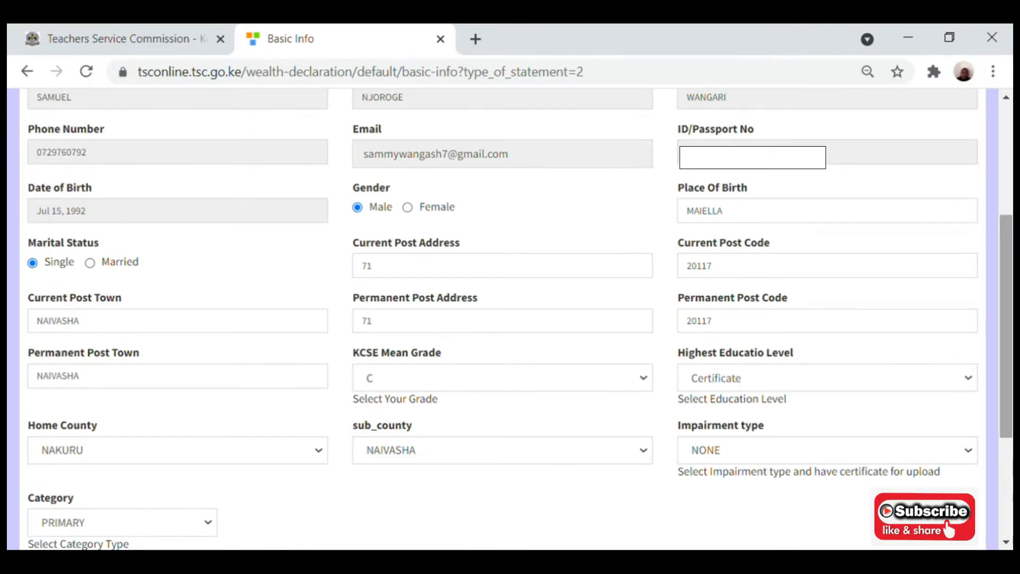
scroll(510, 319, "down", 4)
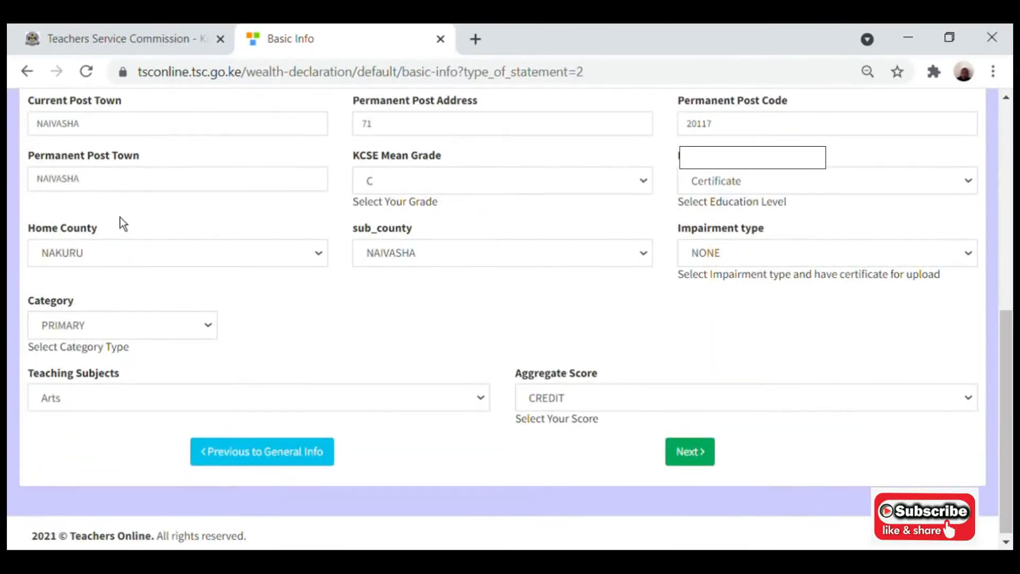
left_click(215, 330)
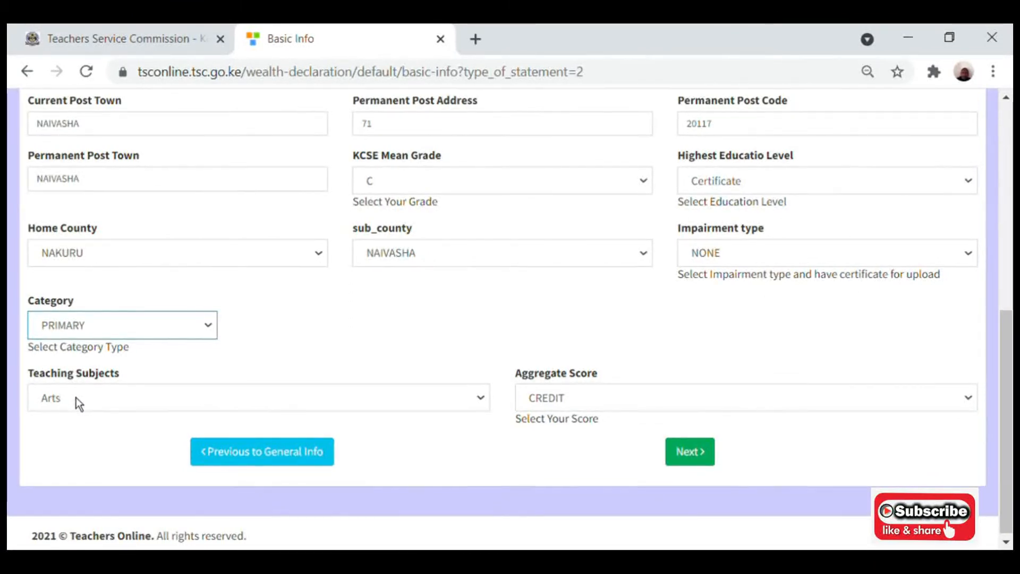
left_click(345, 330)
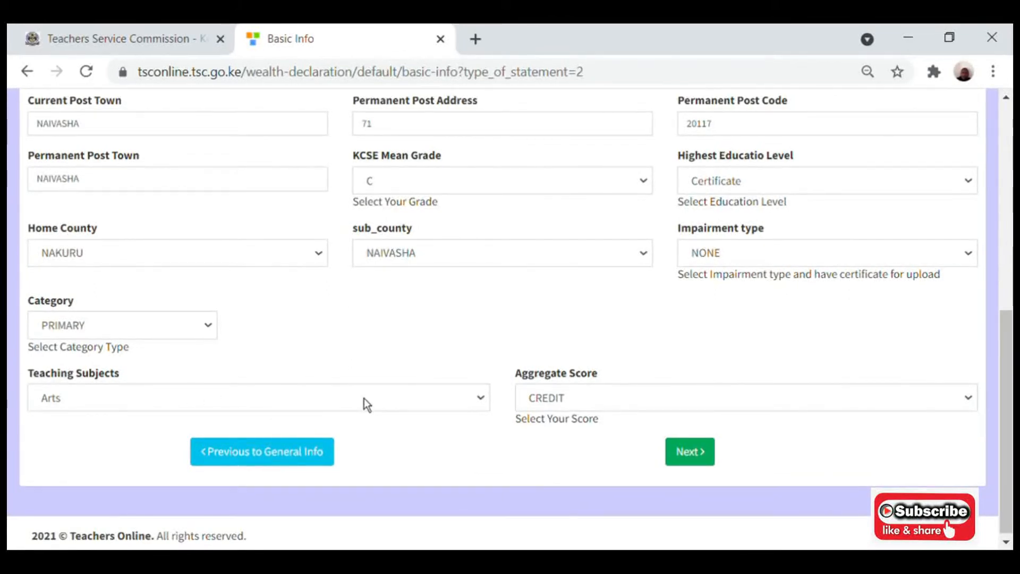
left_click(212, 330)
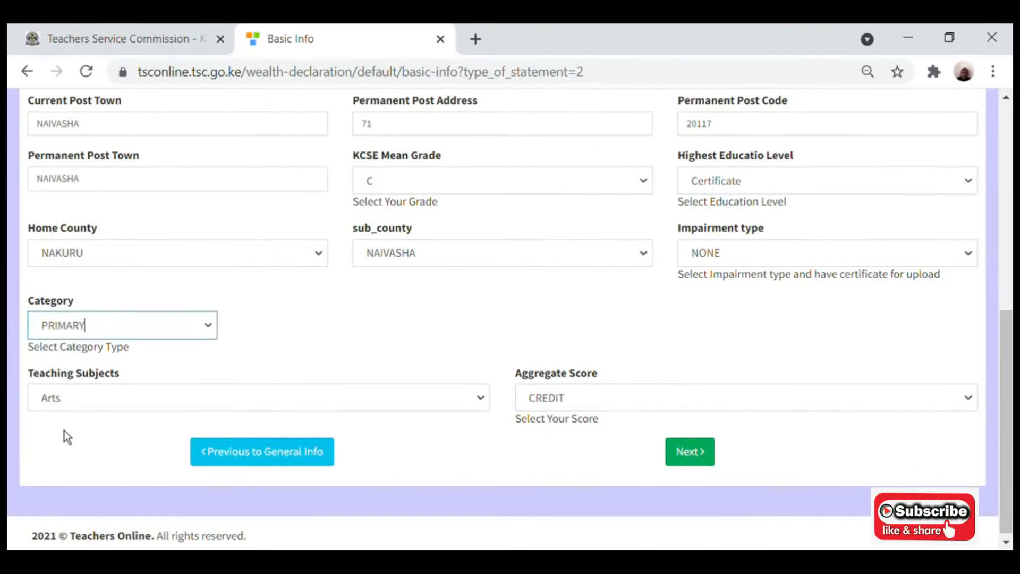
left_click(81, 381)
key("Tab")
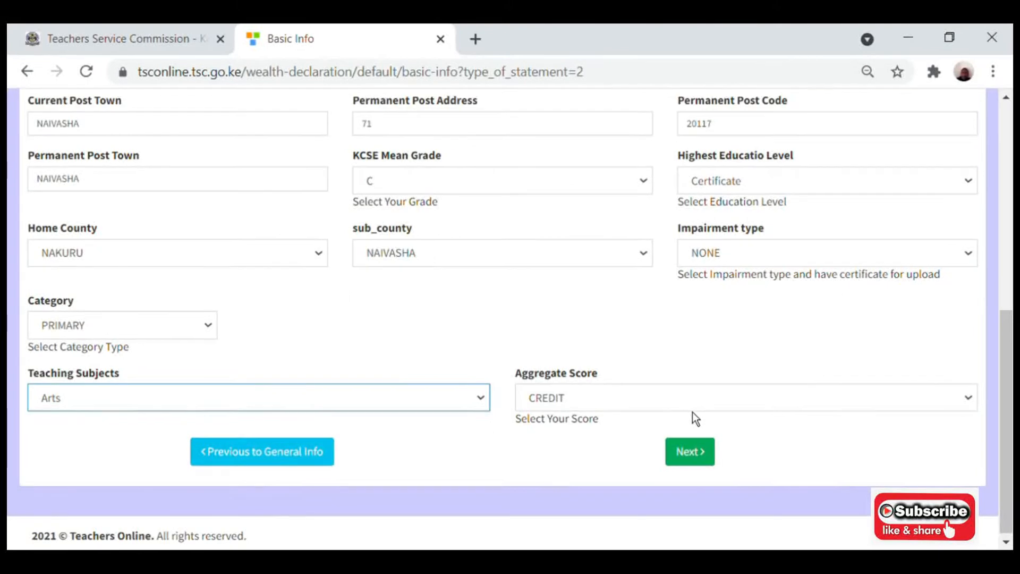
key("Tab")
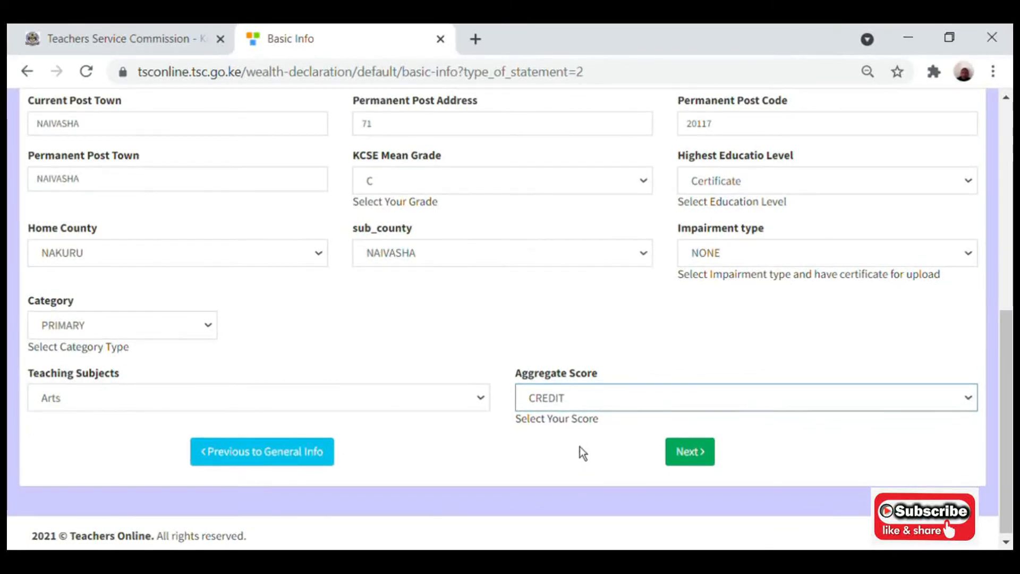
left_click(476, 440)
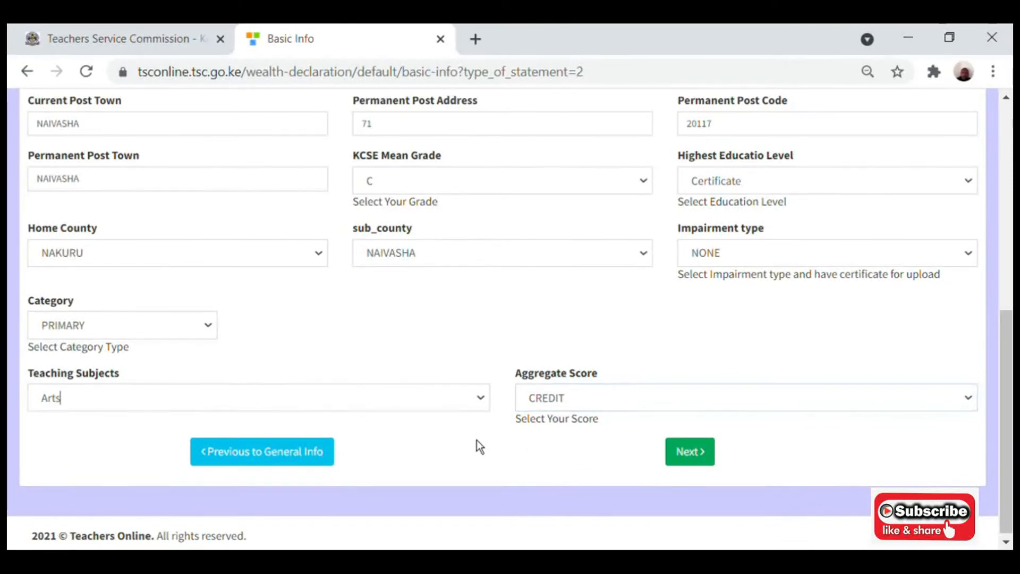
left_click(700, 465)
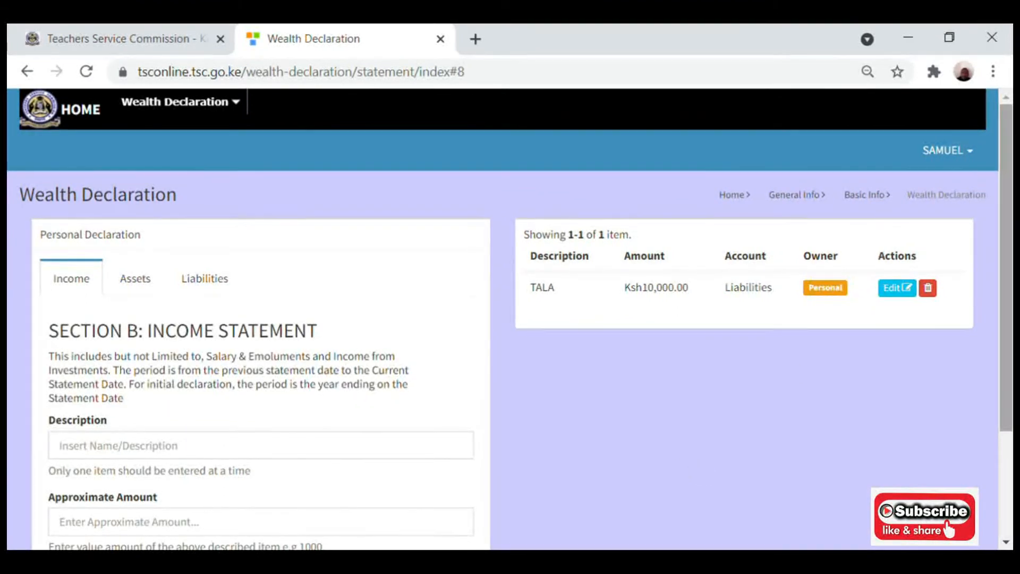
Add and save a 'salary' income with an approximate amount of 200000.
scroll(510, 319, "down", 1)
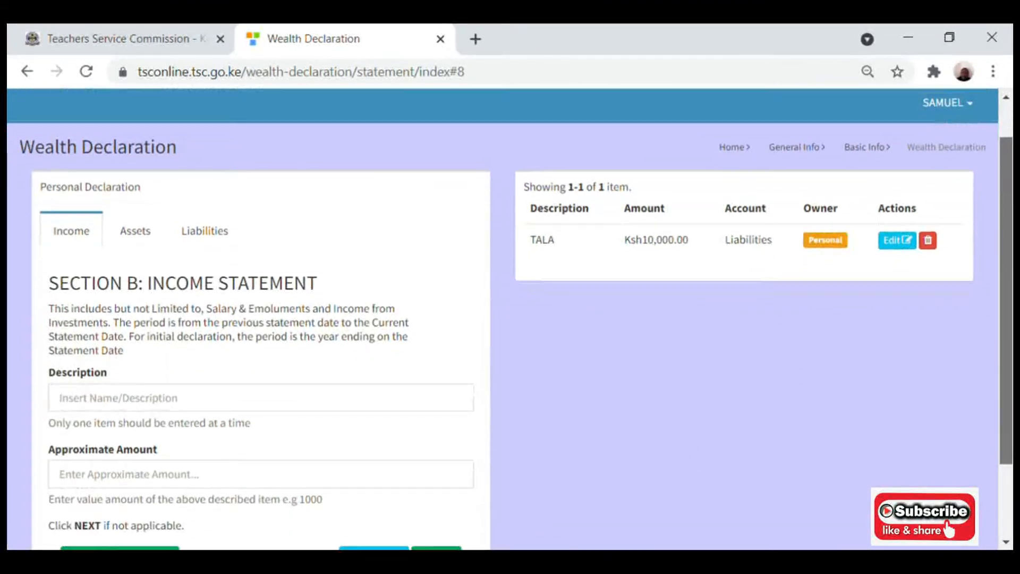
scroll(509, 319, "down", 1)
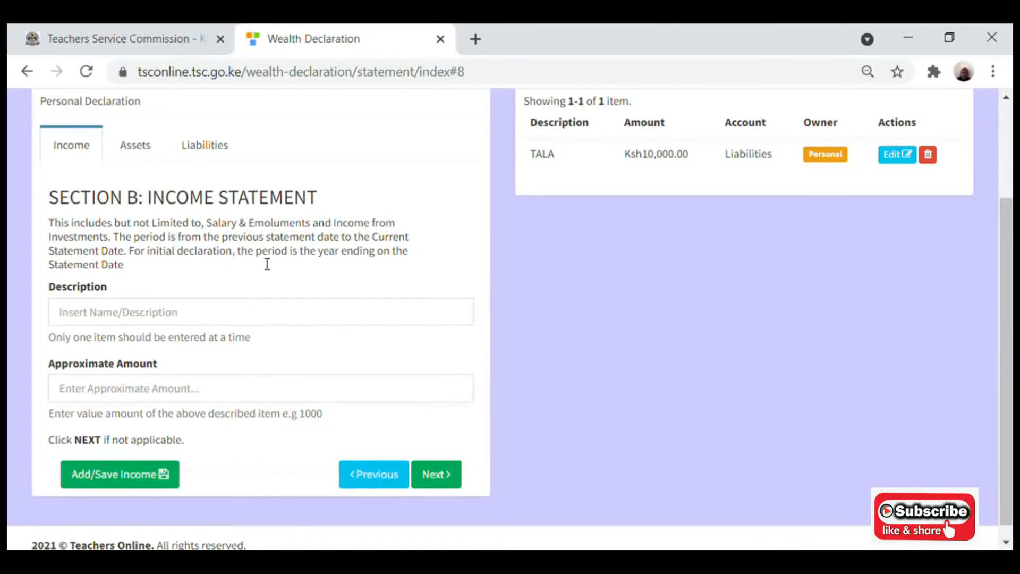
left_click(164, 318)
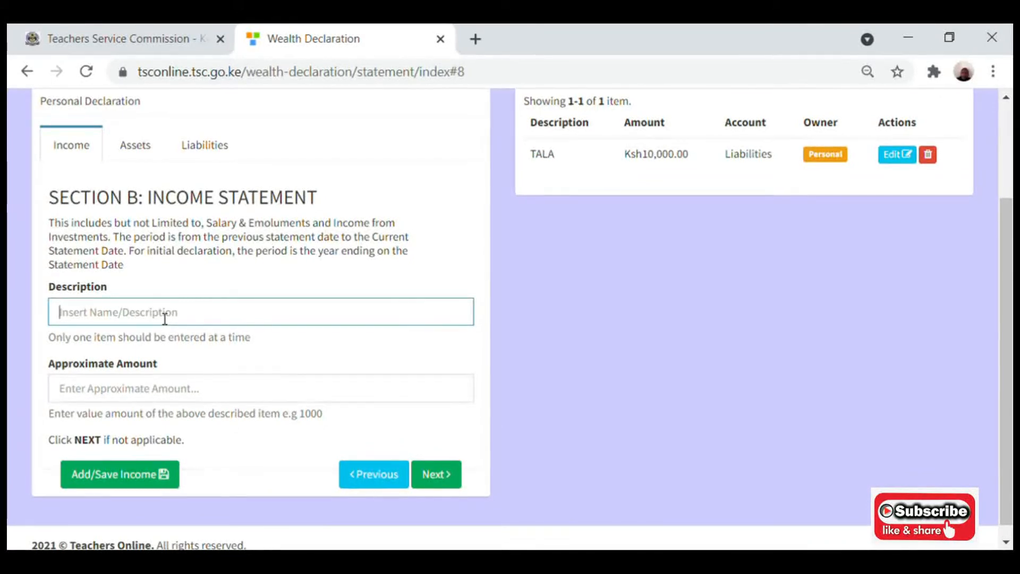
left_click(115, 358)
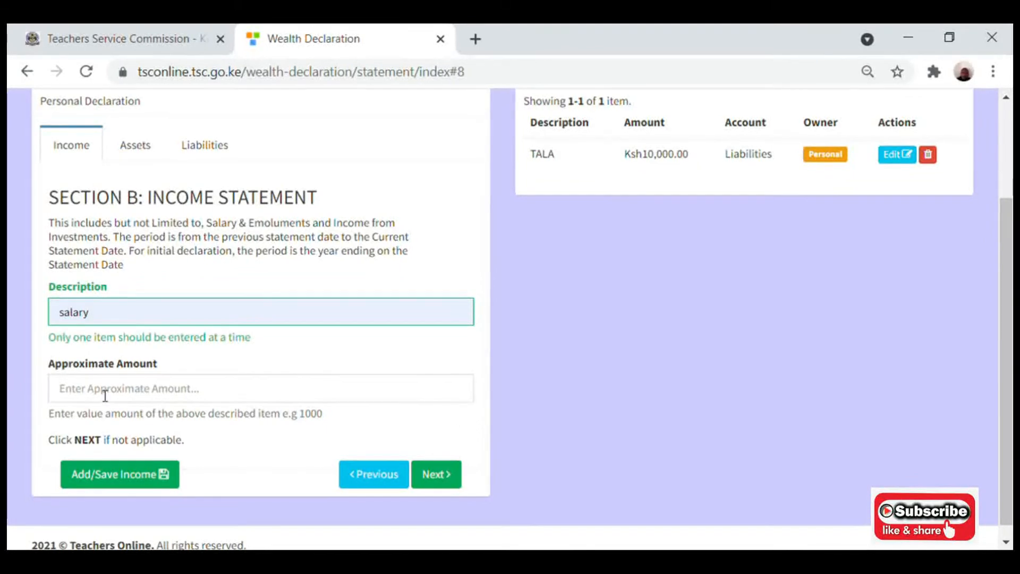
left_click(103, 396)
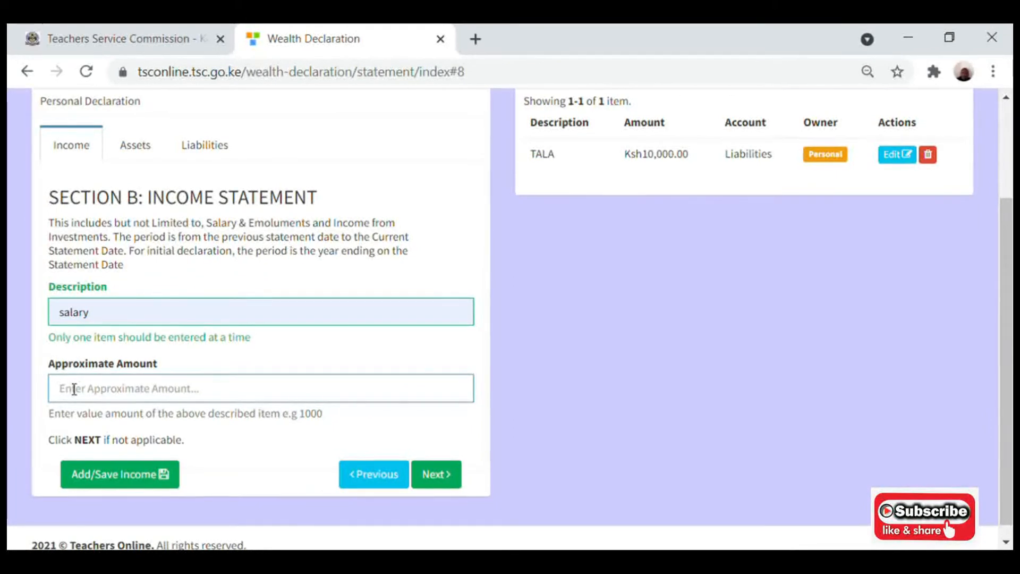
type("200000")
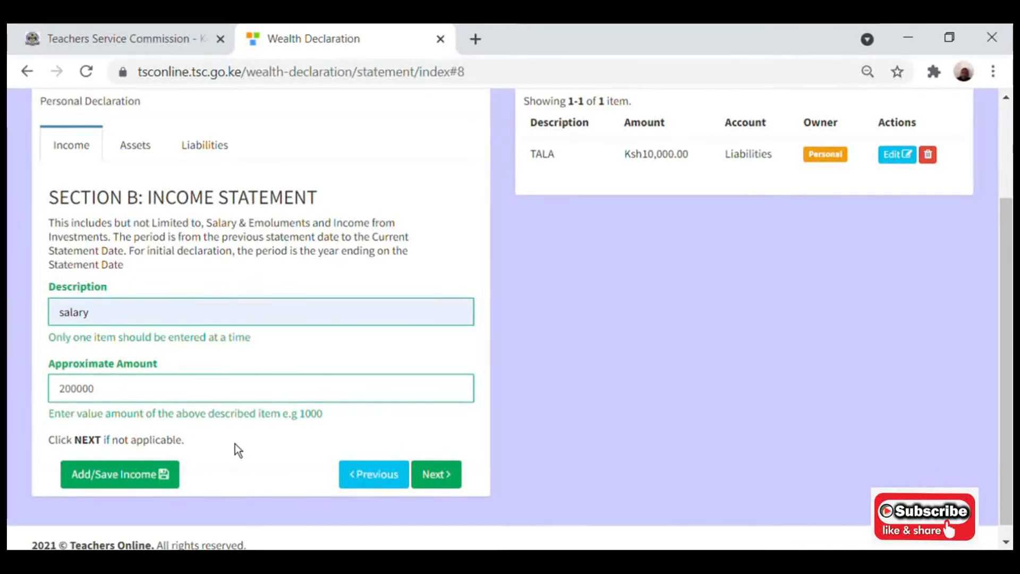
left_click(100, 480)
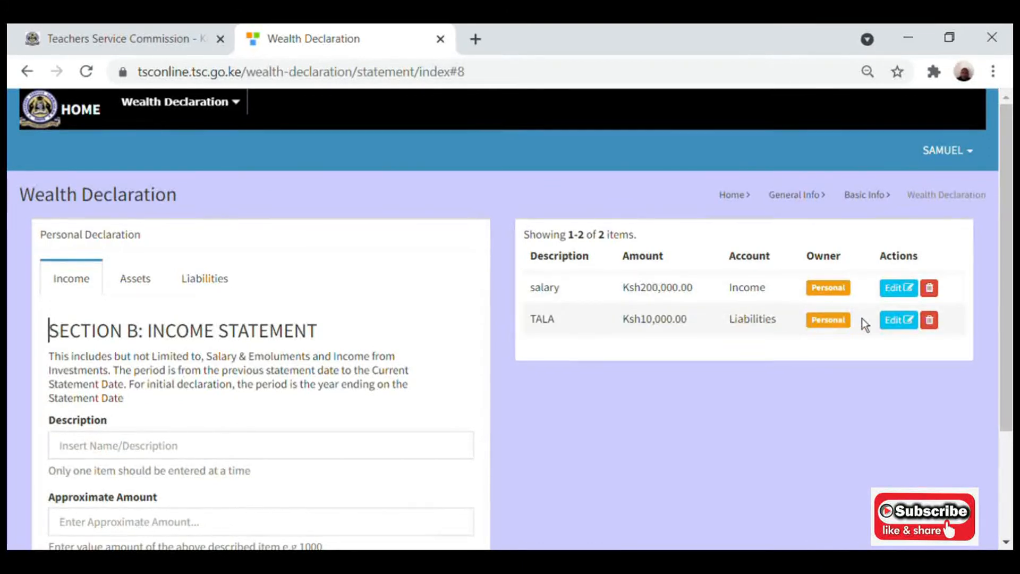
Delete the TALA liability row, leaving only the Ksh200,000.00 salary income.
left_click(934, 325)
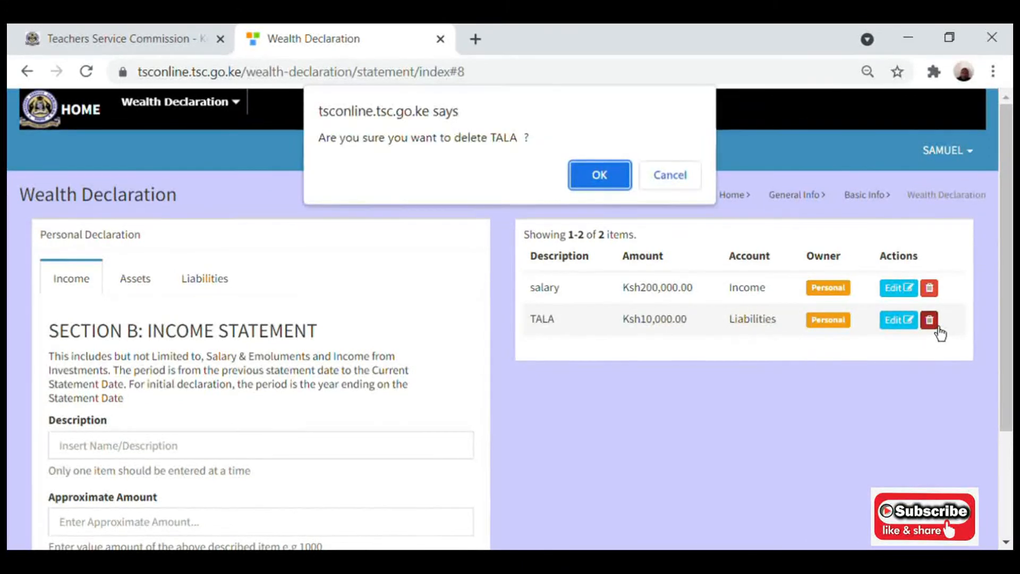
left_click(599, 183)
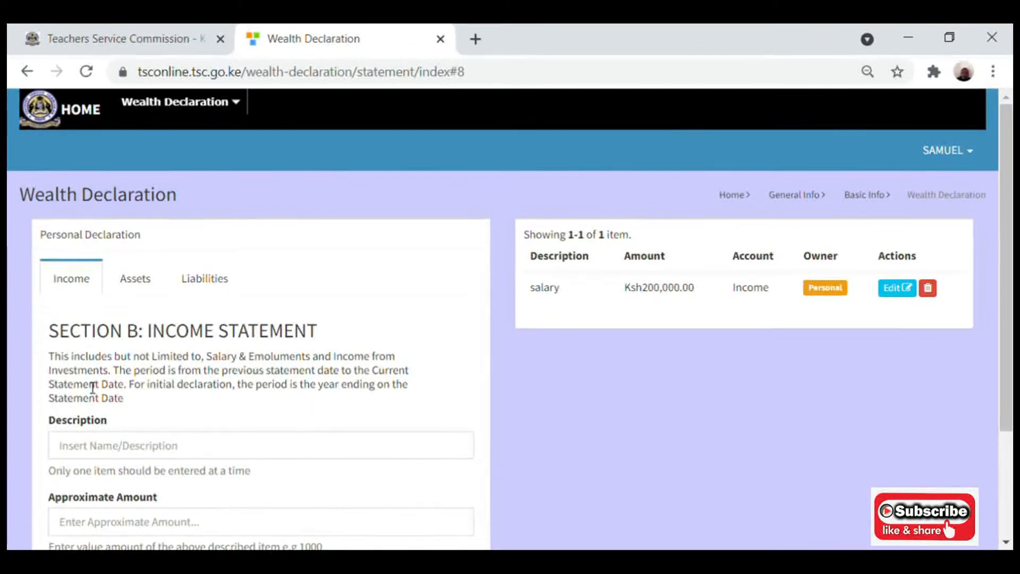
Add a 'business' personal income item with an approximate amount of 300000.
left_click(99, 455)
type("business")
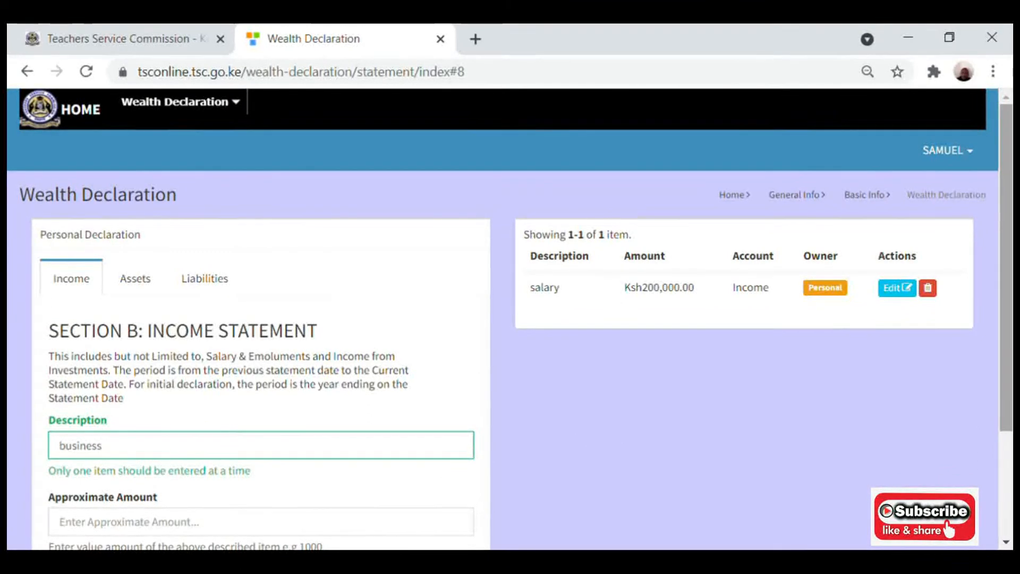
scroll(63, 443, "down", 3)
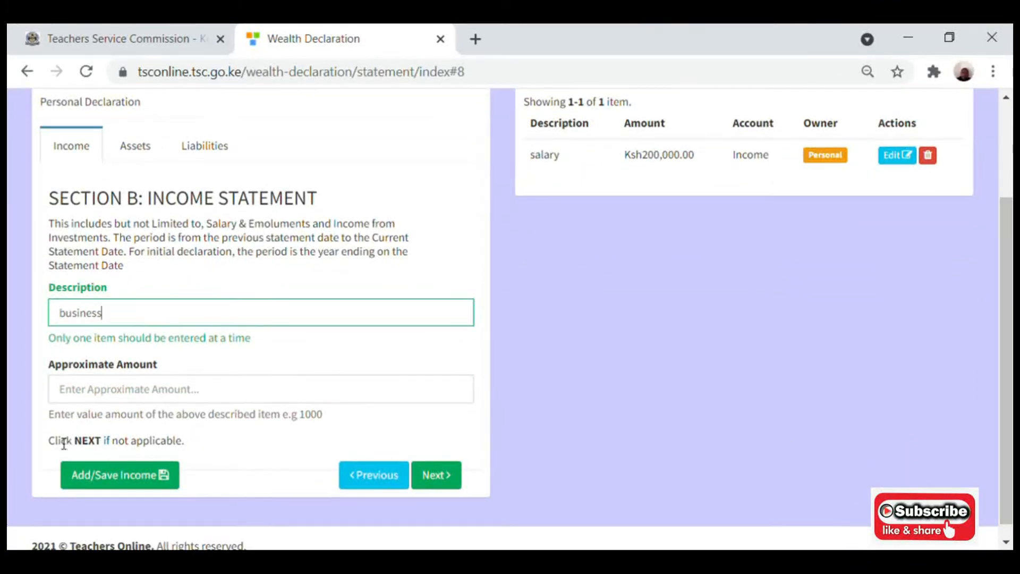
left_click(88, 404)
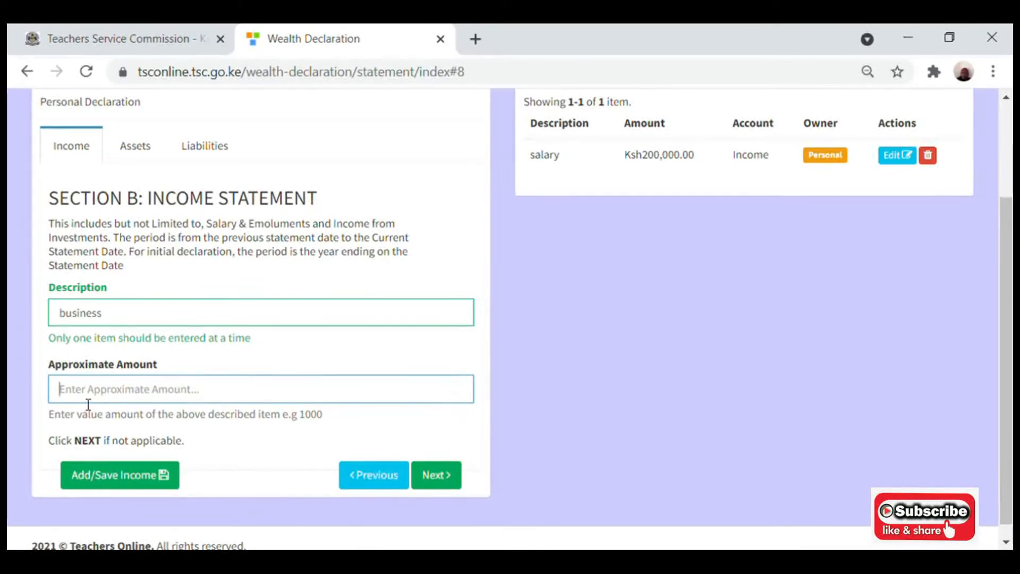
type("300000")
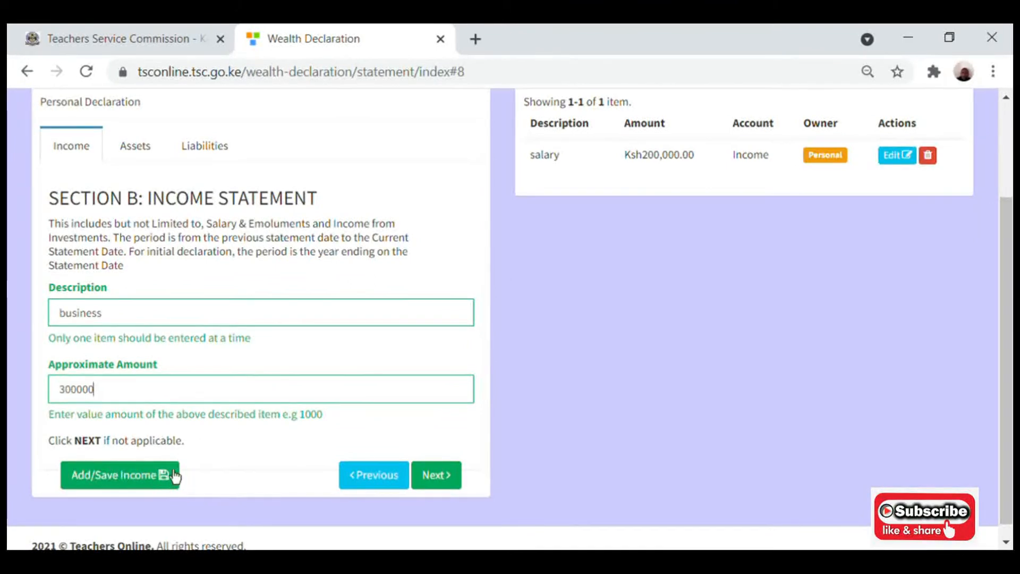
left_click(104, 490)
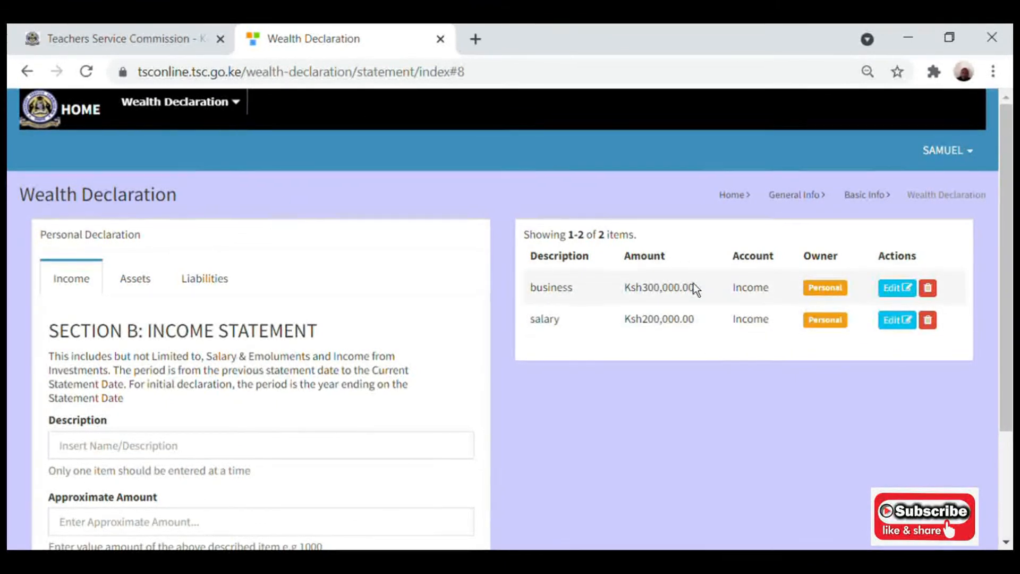
Delete the business income row and move to the Assets section.
left_click(931, 291)
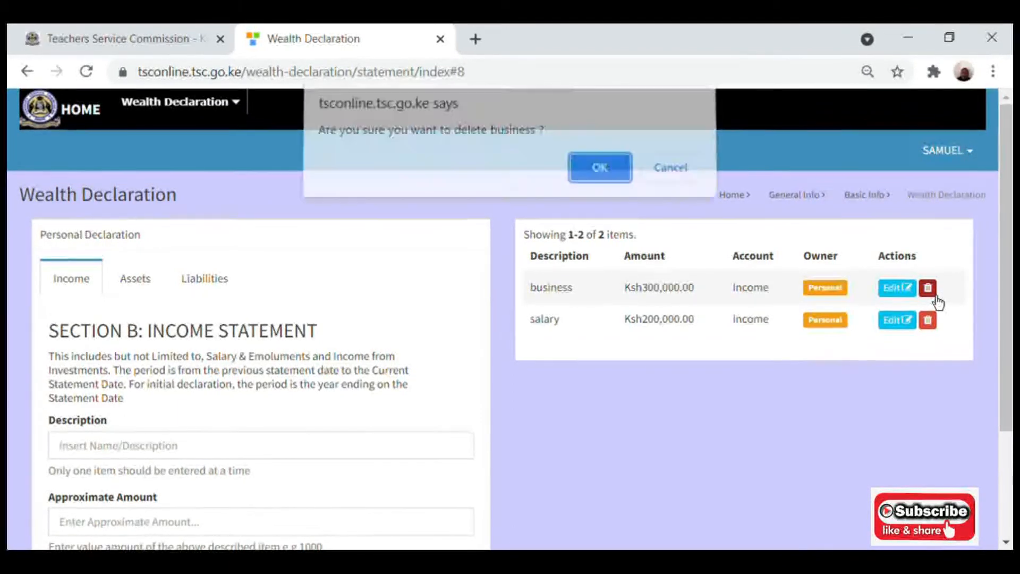
left_click(614, 185)
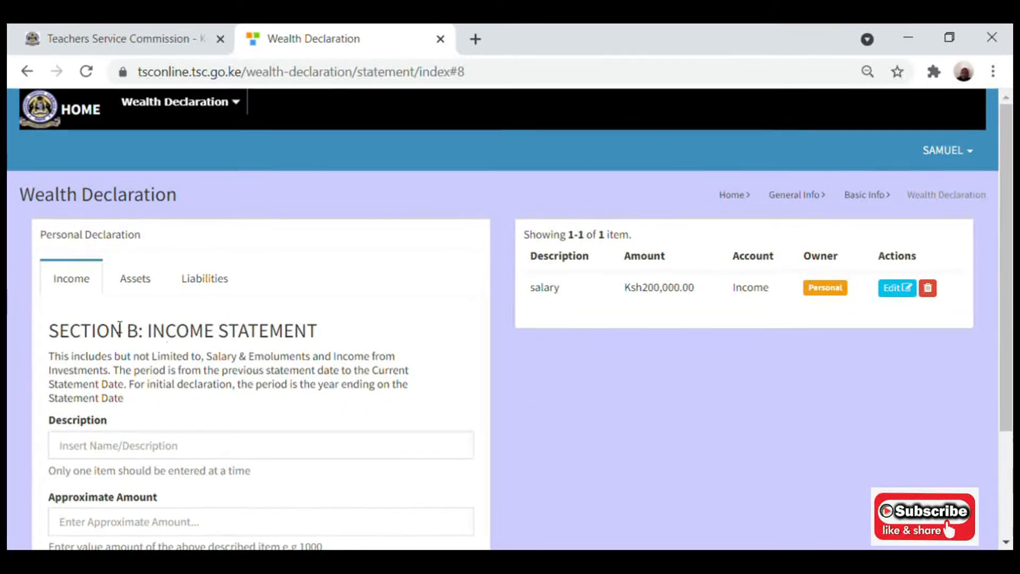
left_click(145, 286)
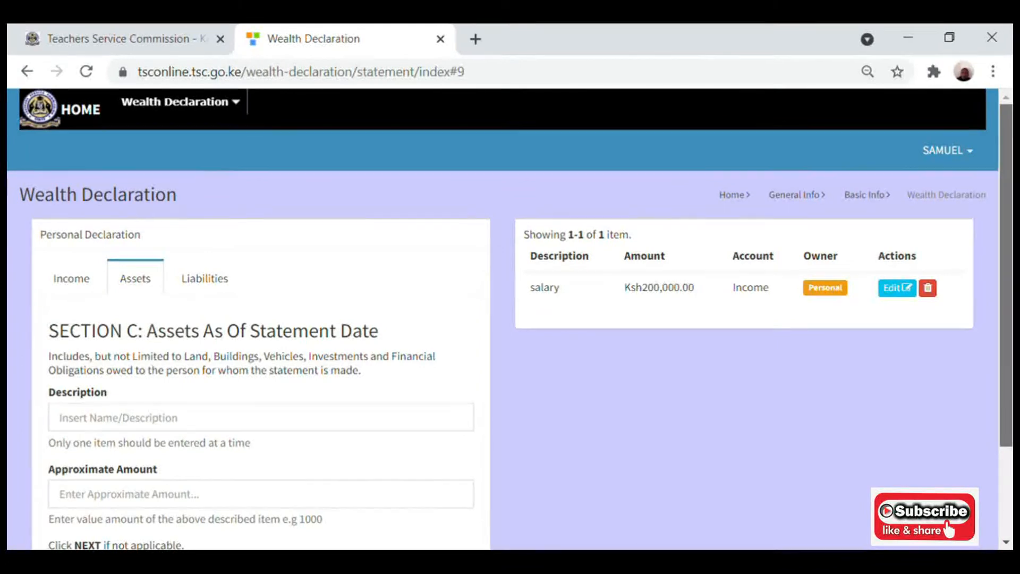
Add a 'plot' asset with an approximate amount of Ksh500,000.00.
scroll(1005, 276, "down", 3)
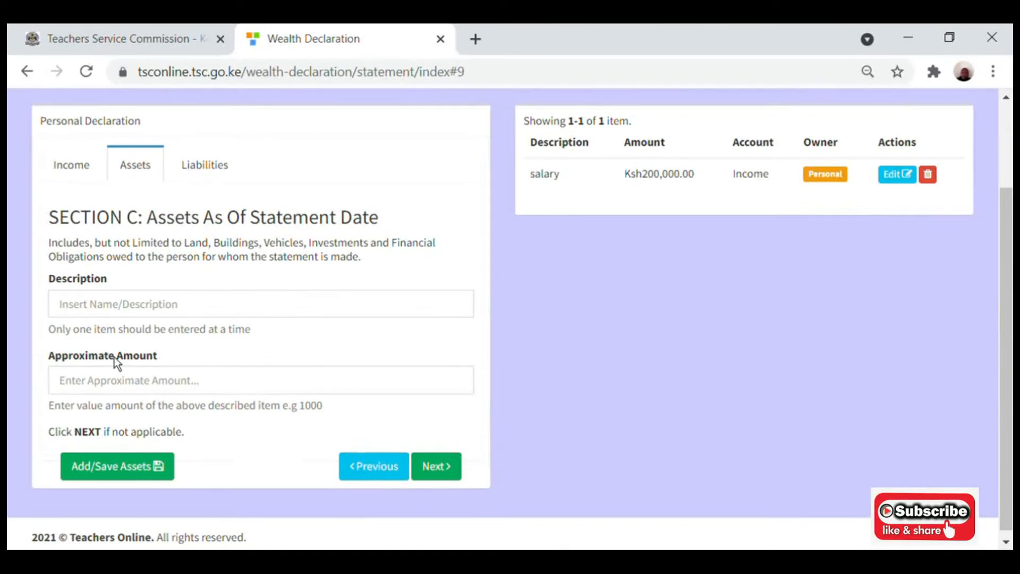
left_click(89, 314)
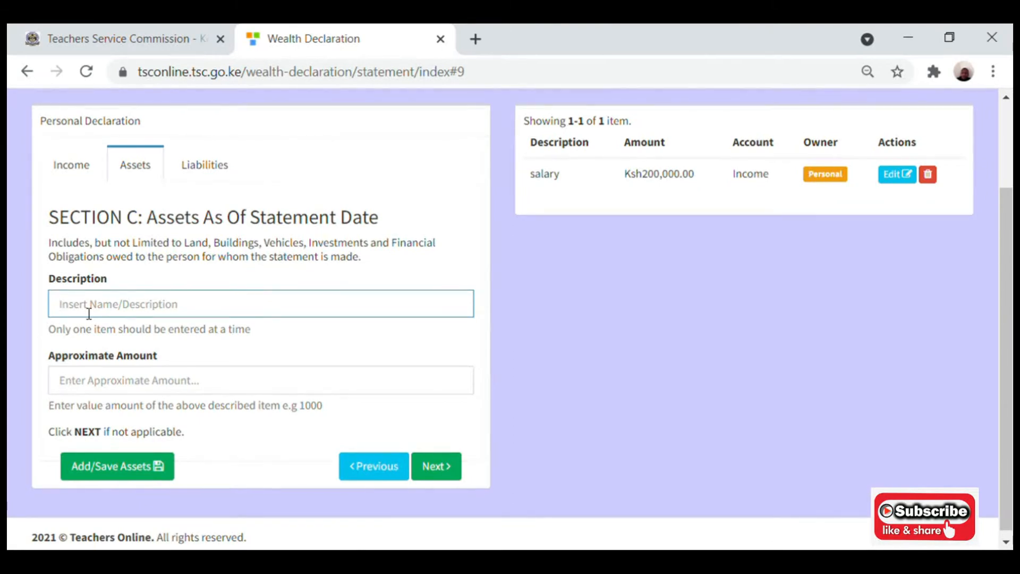
type("plot")
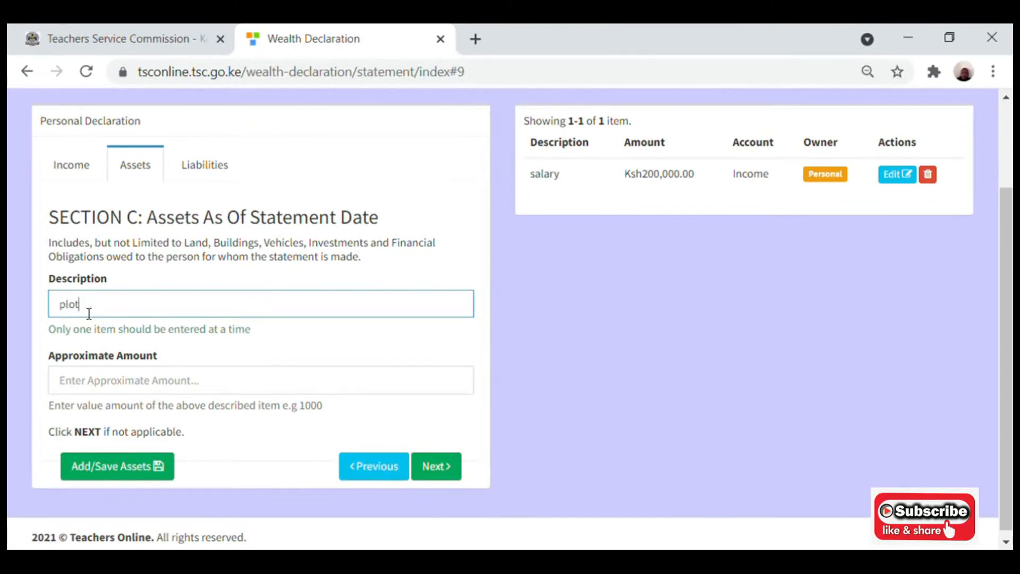
left_click(97, 390)
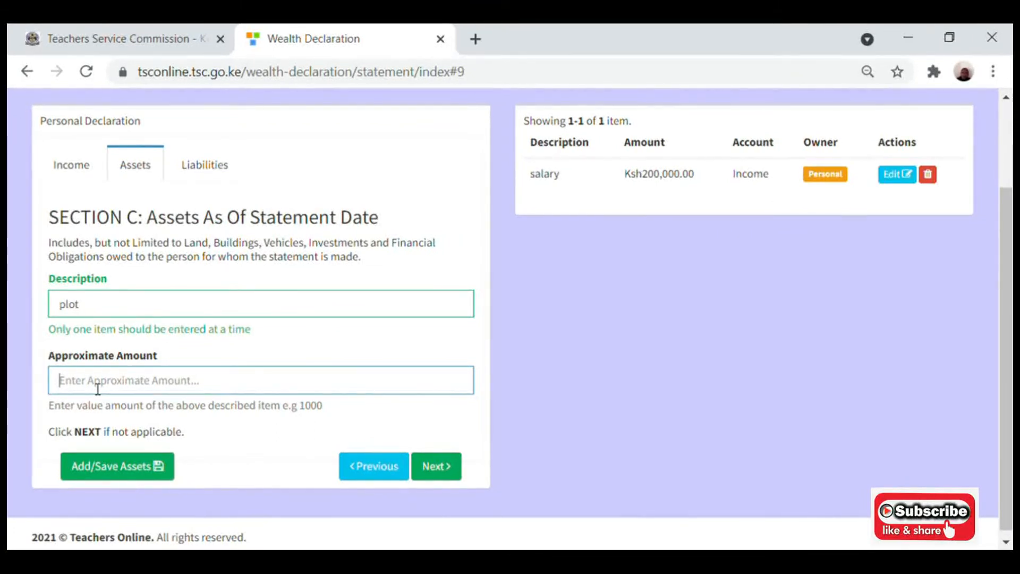
type("500000")
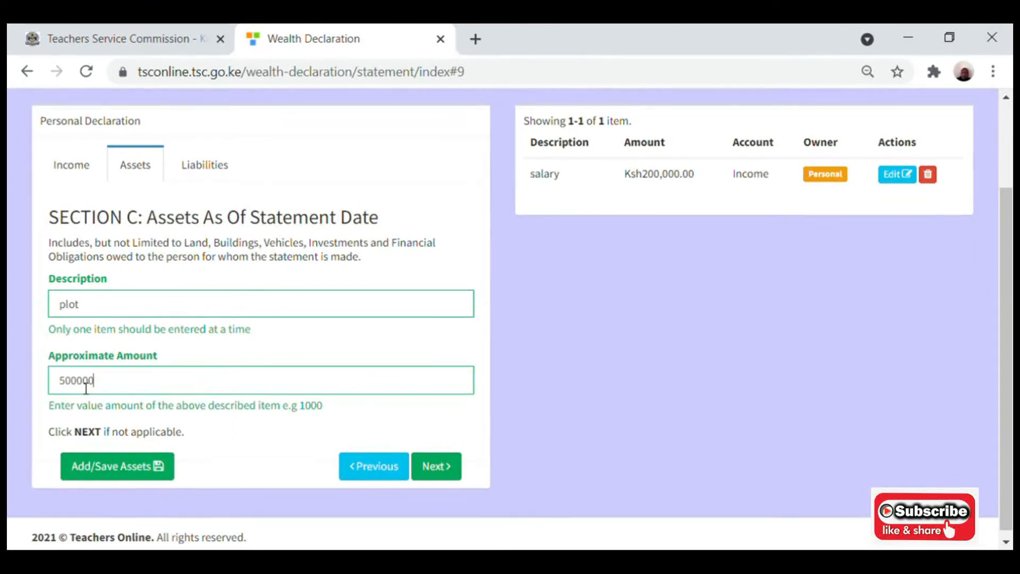
left_click(113, 472)
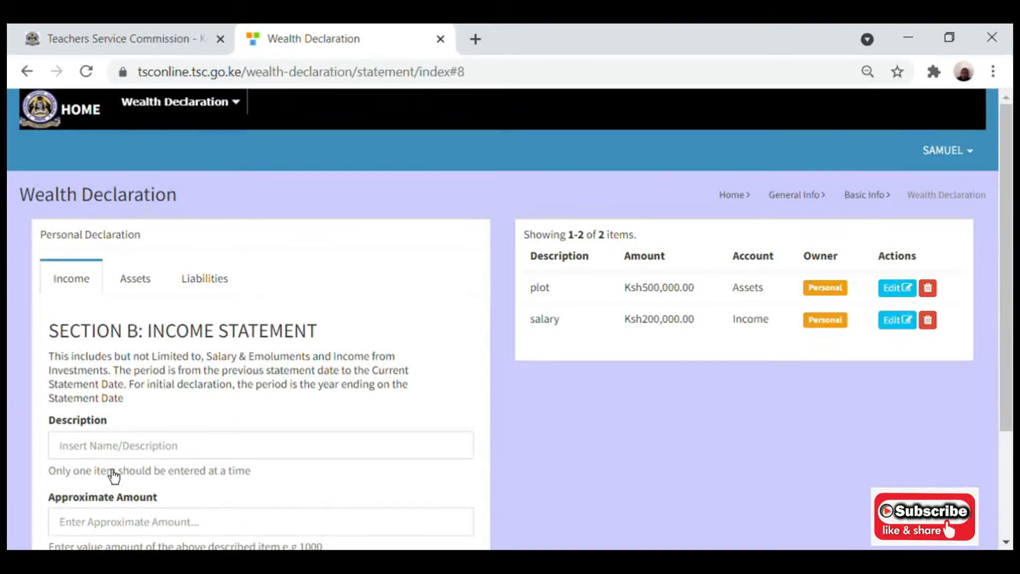
Fill the income form with 'vehicle' and amount 500000 and try saving it.
left_click(110, 458)
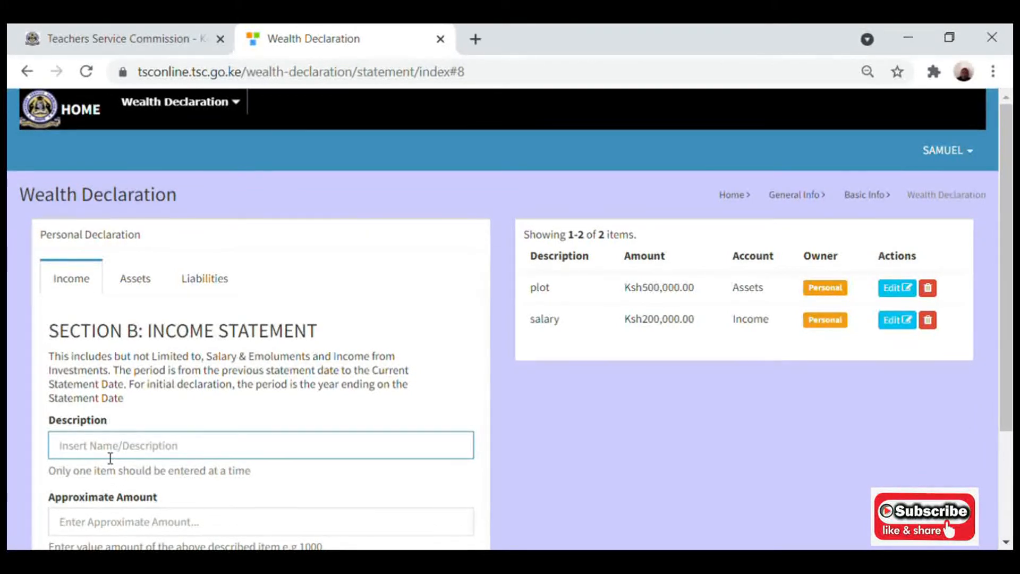
type("ve")
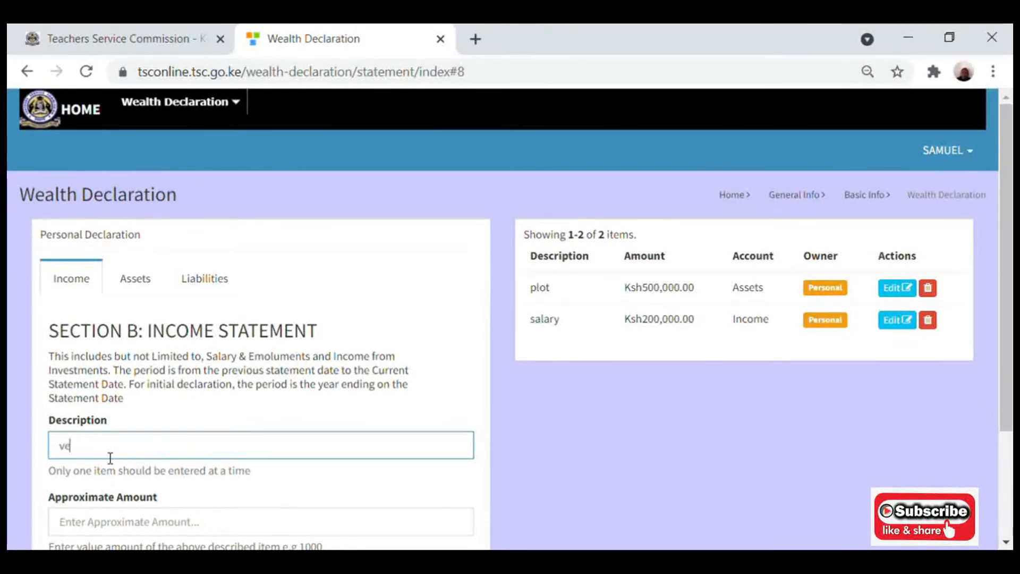
type("hicle")
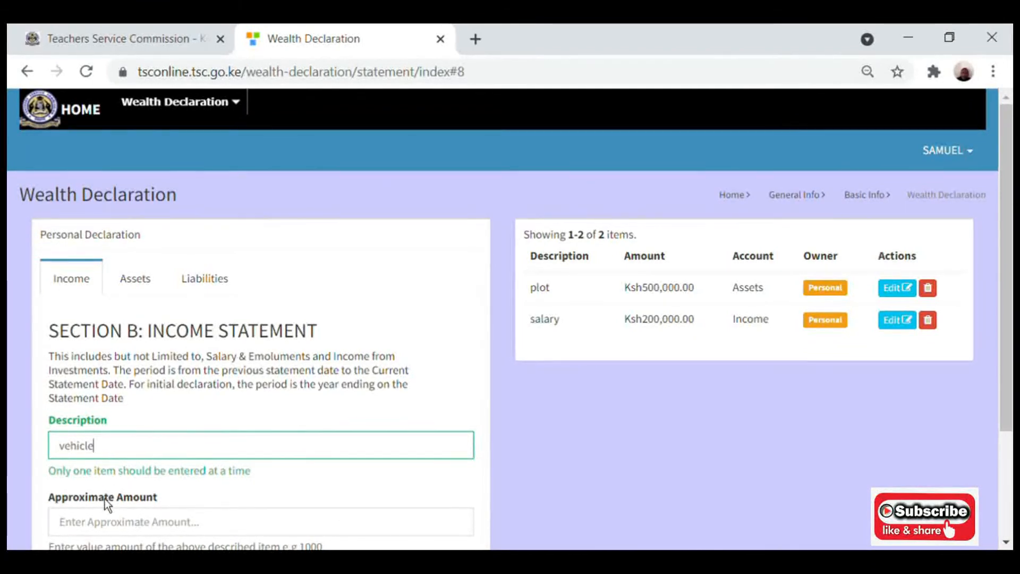
left_click(104, 523)
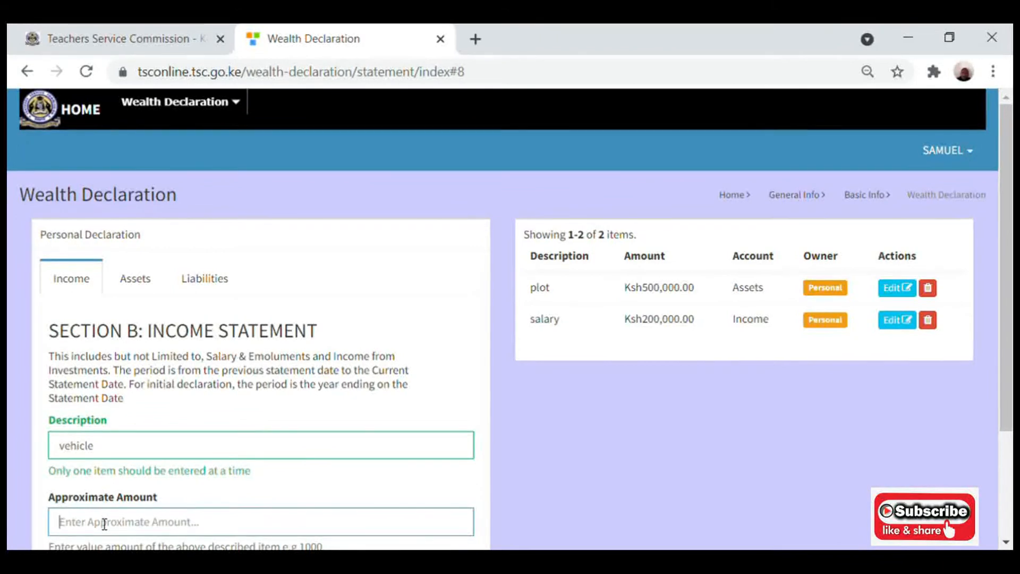
type("500000")
left_click(85, 420)
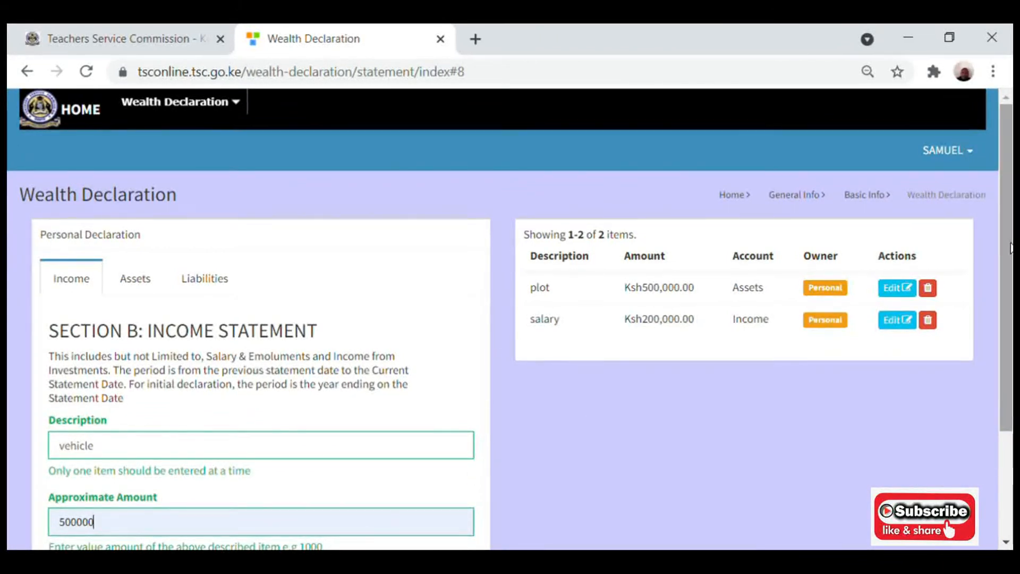
scroll(131, 541, "down", 1)
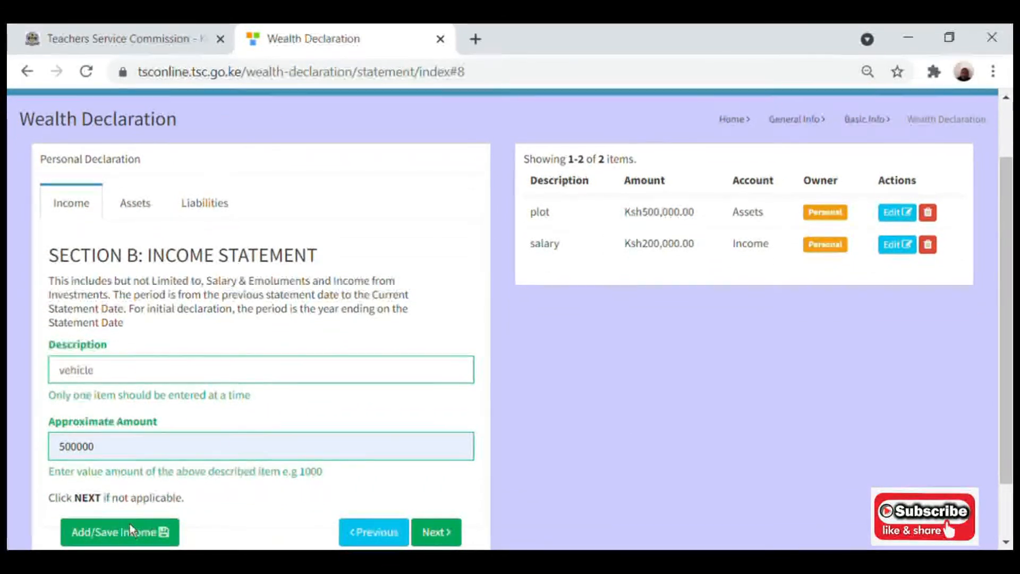
left_click(105, 545)
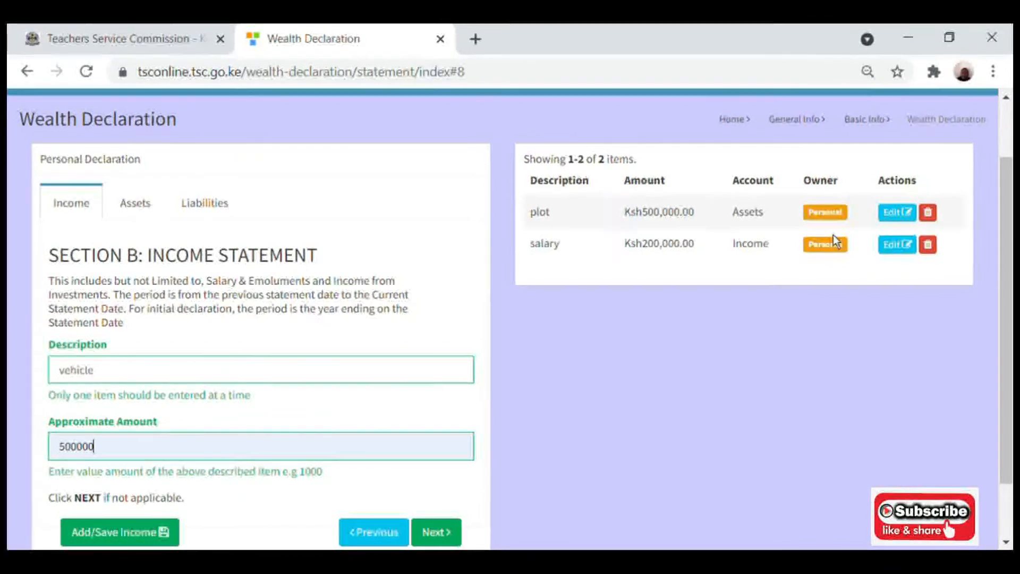
Delete the plot row, then go through Assets to the Liabilities section.
left_click(937, 219)
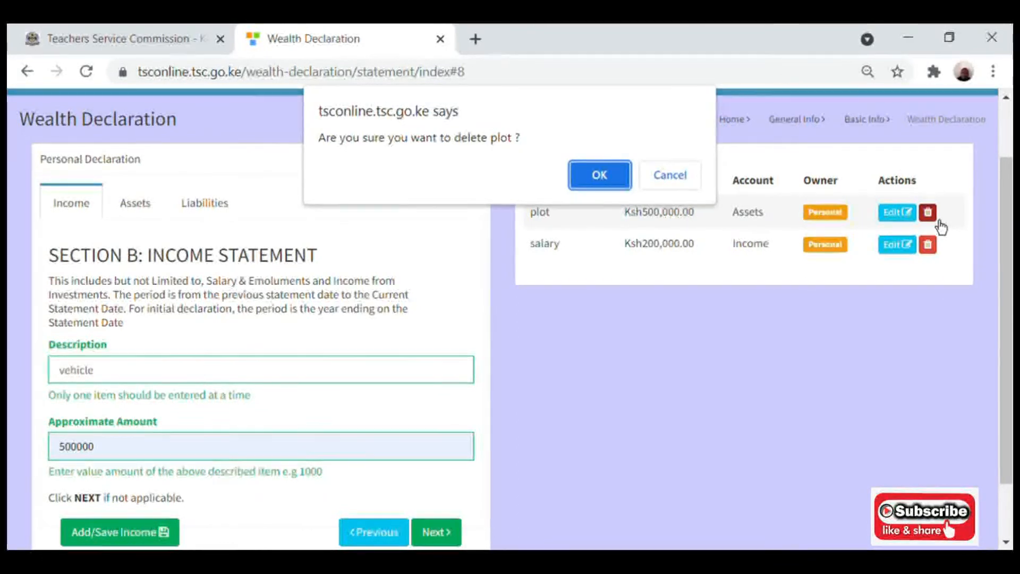
left_click(598, 185)
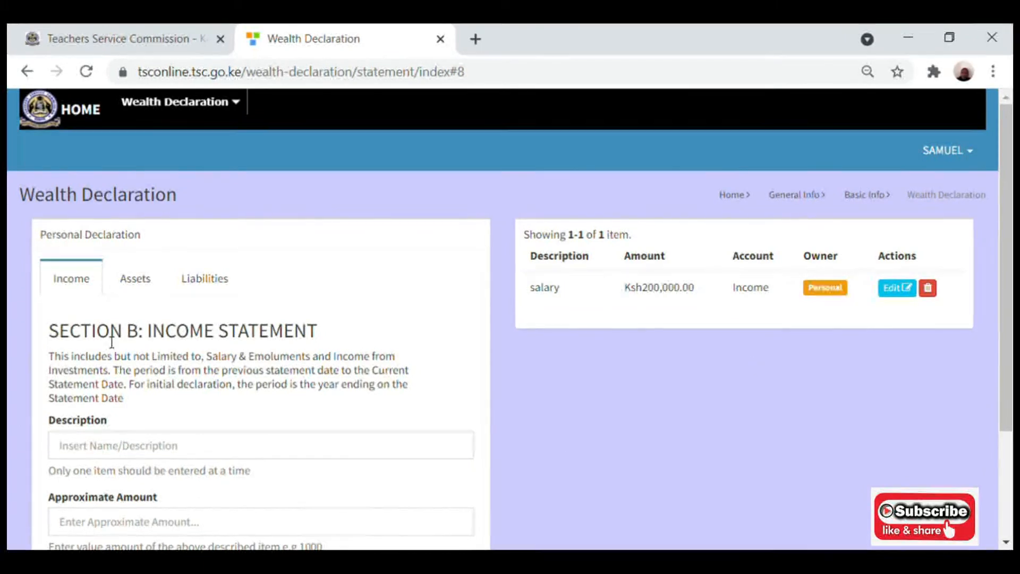
left_click(142, 293)
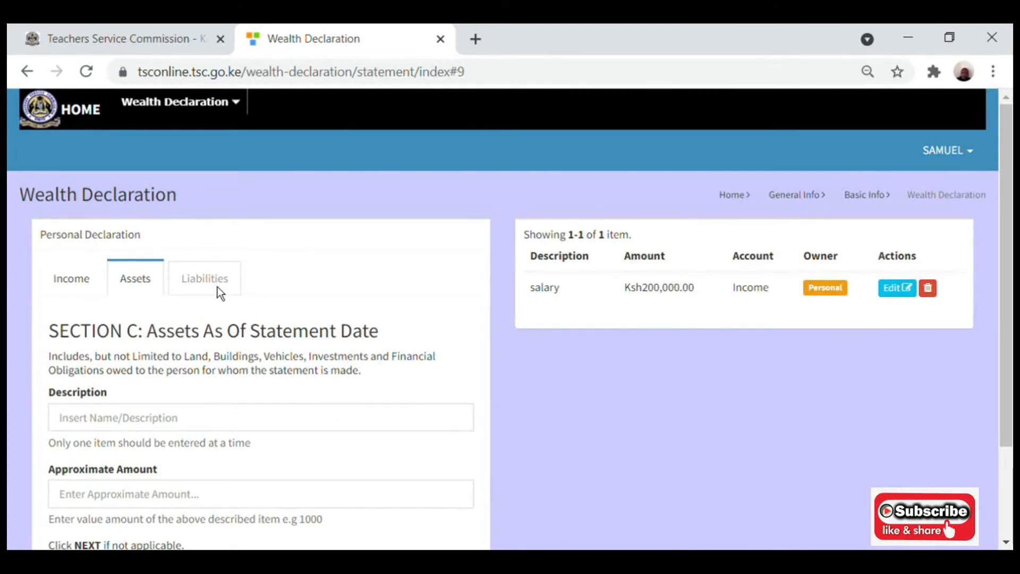
left_click(217, 286)
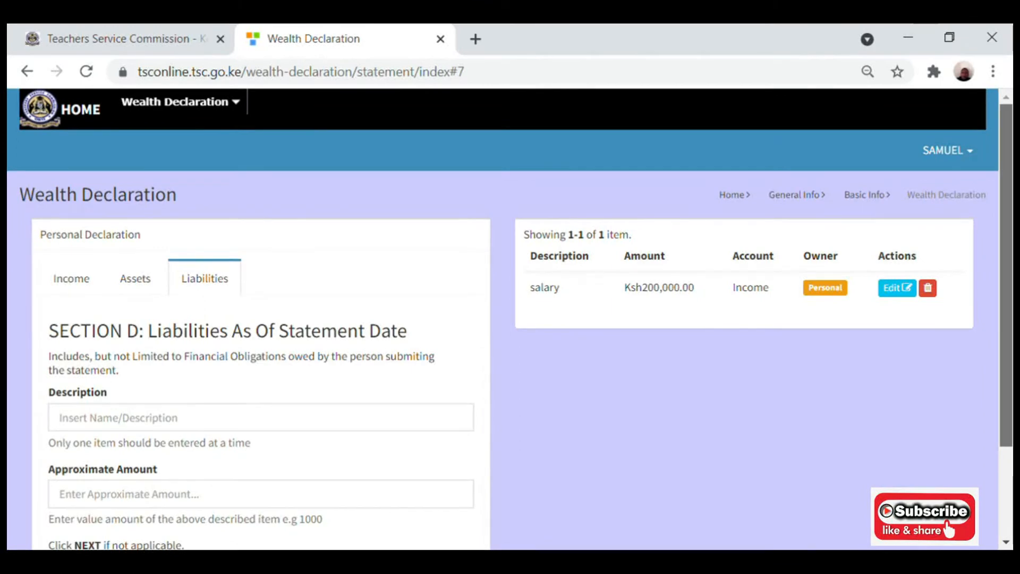
Add a 'tala loan' liability with an approximate amount of 10000.
scroll(1004, 318, "down", 3)
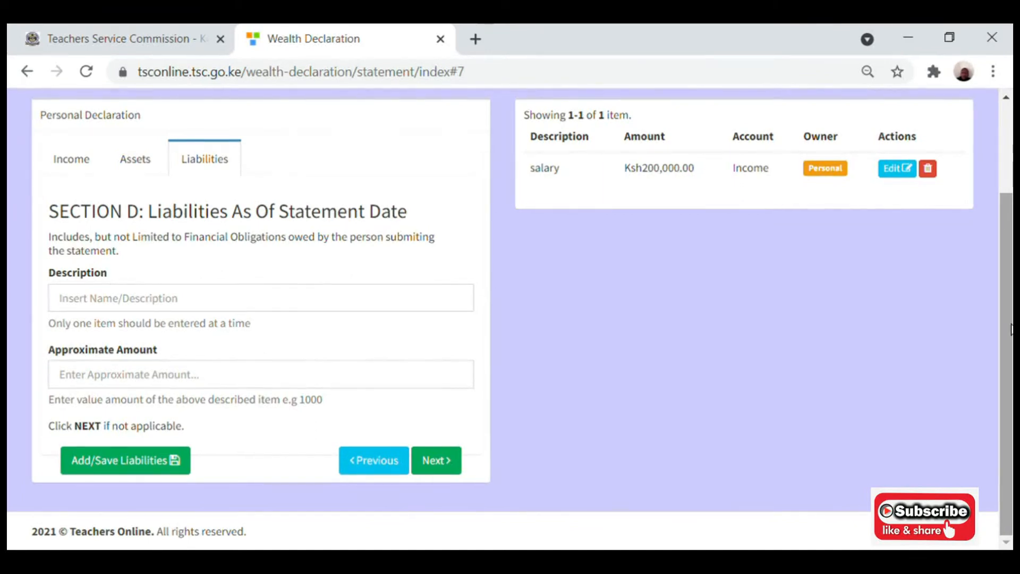
left_click(140, 303)
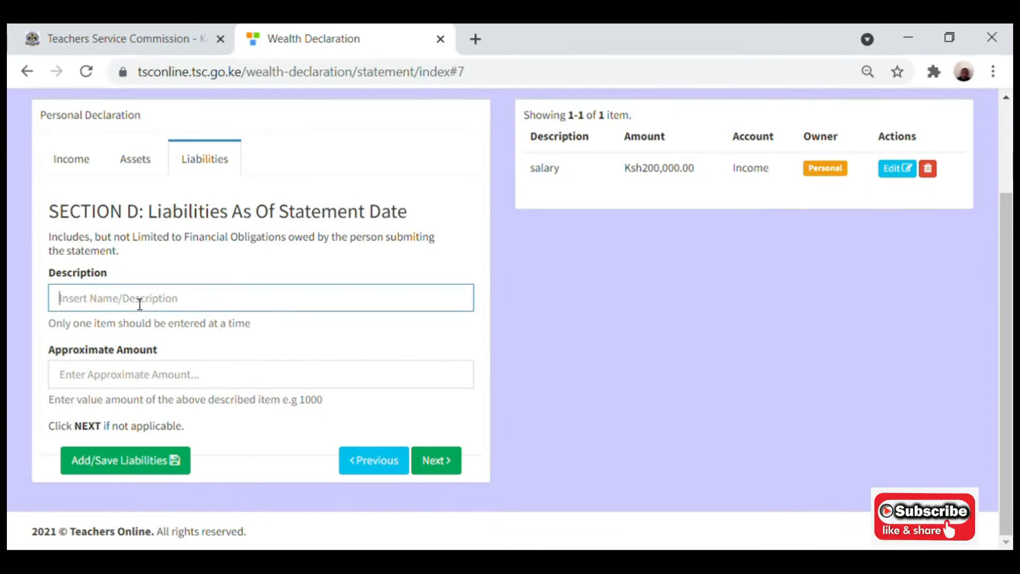
type("s")
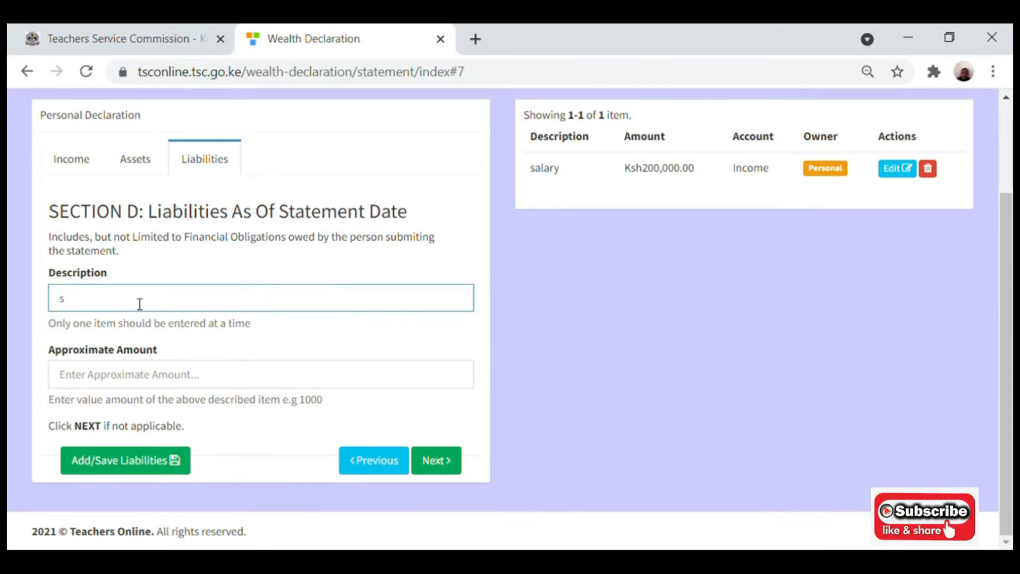
key("BackSpace")
type("t")
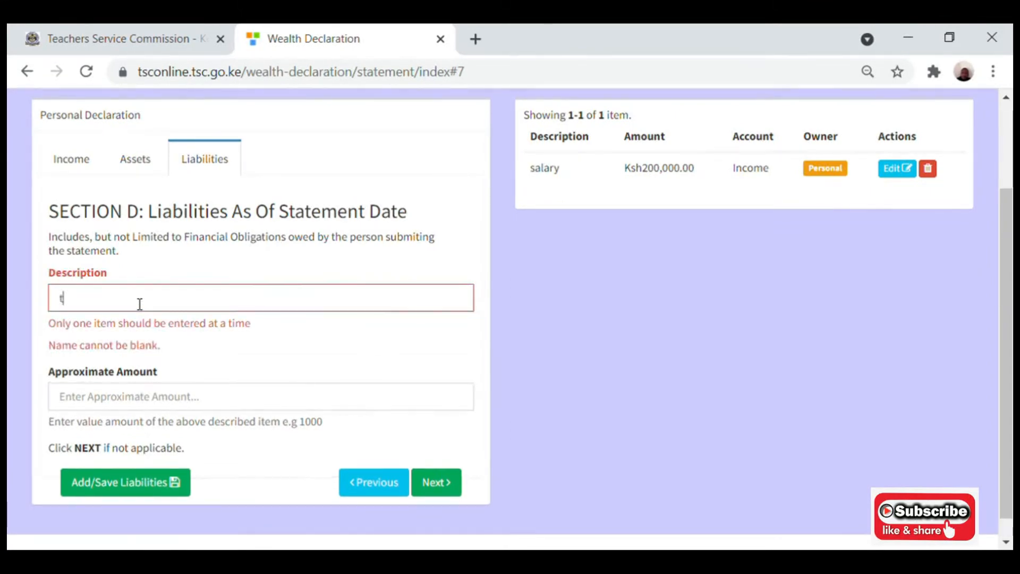
type("ala")
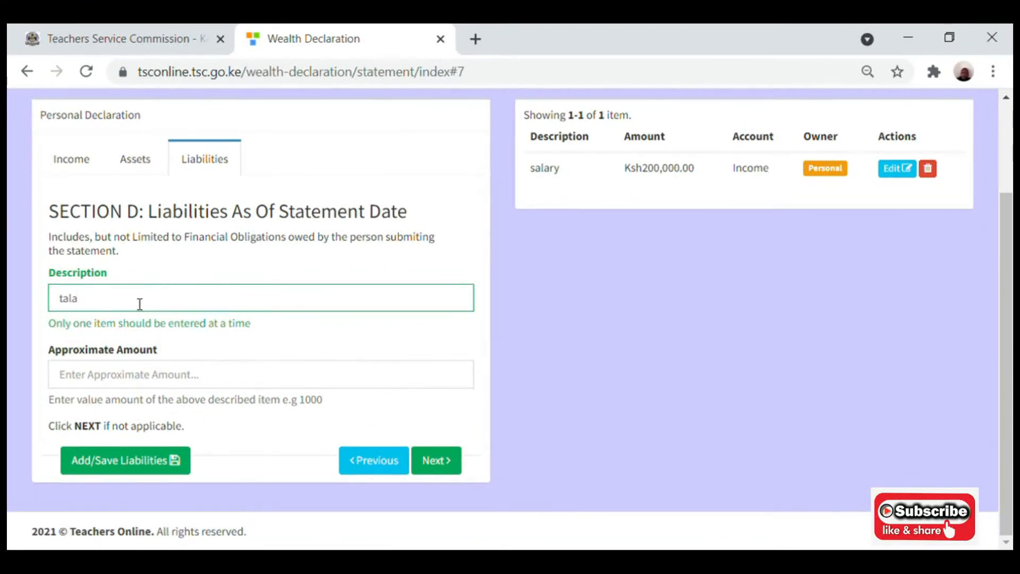
type(" loan")
left_click(86, 385)
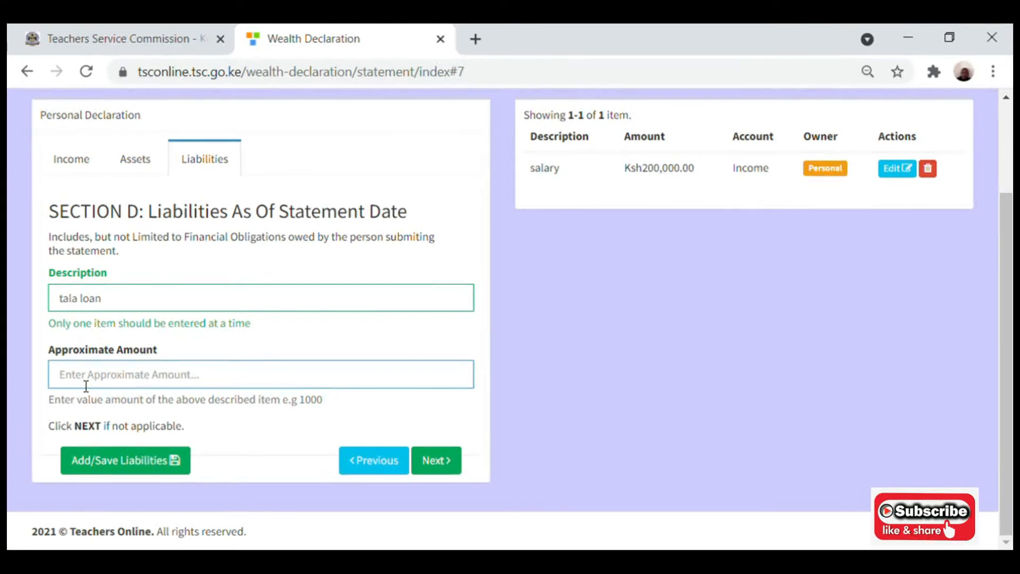
type("10000")
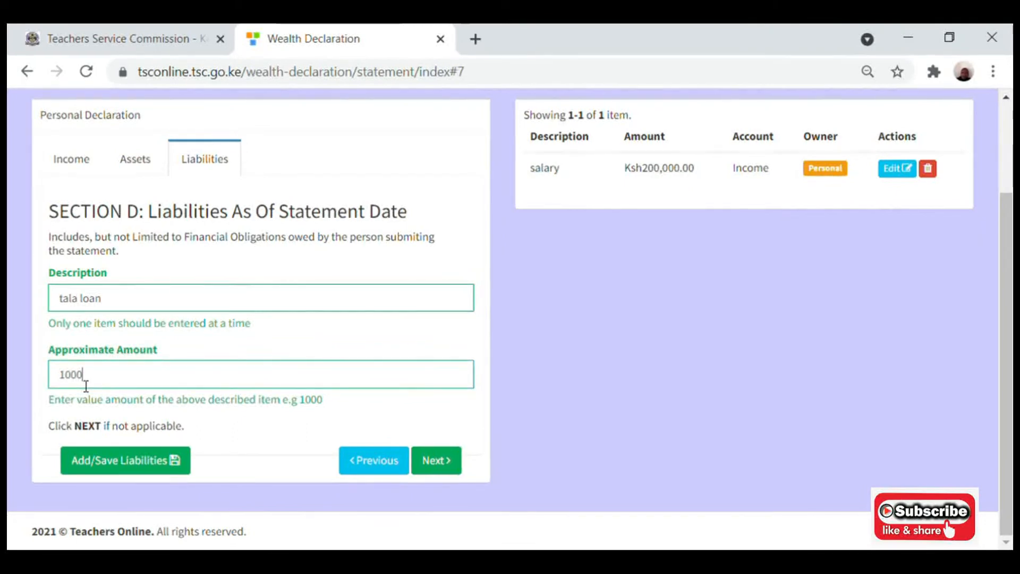
left_click(120, 460)
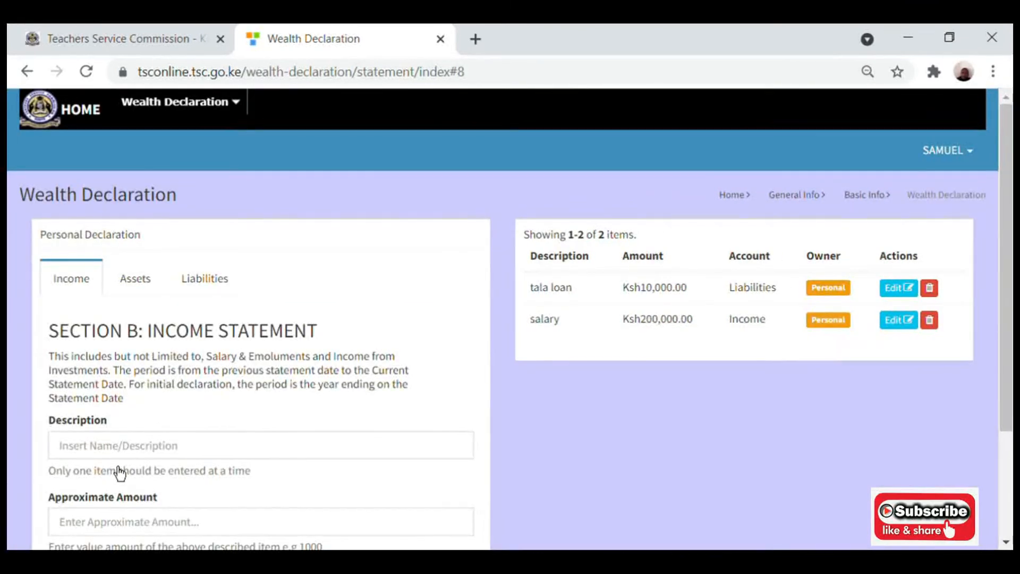
Return to Liabilities and continue to the Section E Dependant Info page.
left_click(209, 287)
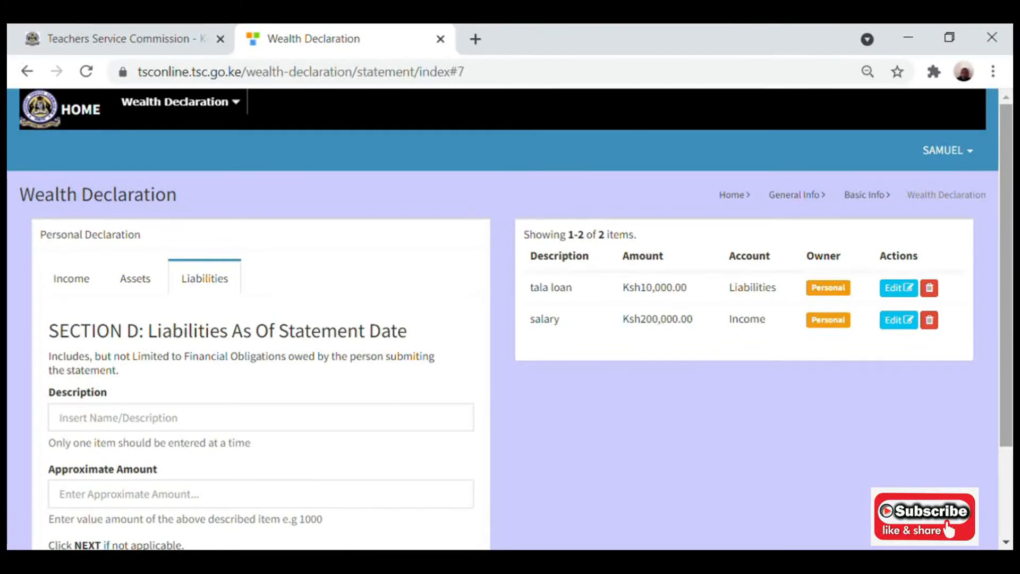
scroll(502, 319, "down", 1)
scroll(792, 358, "down", 2)
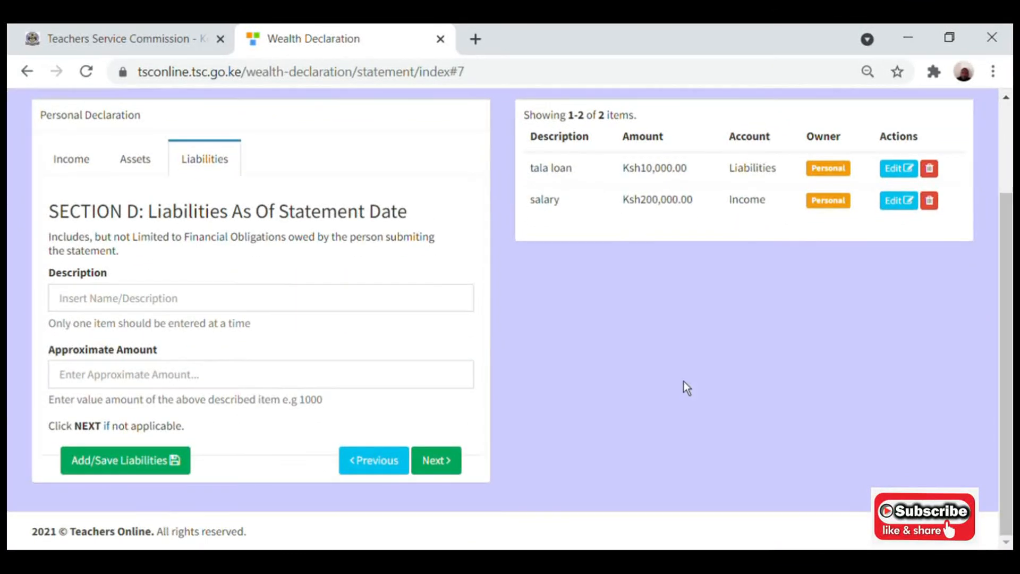
left_click(457, 472)
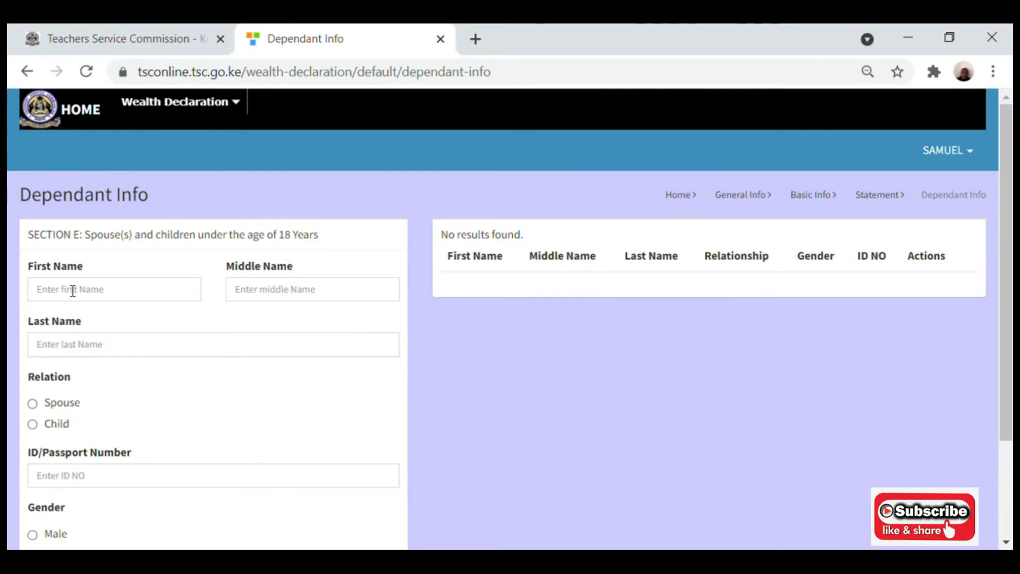
Set the dependant Relation to Child, then visit the first, middle and last name fields.
left_click(46, 412)
left_click(36, 426)
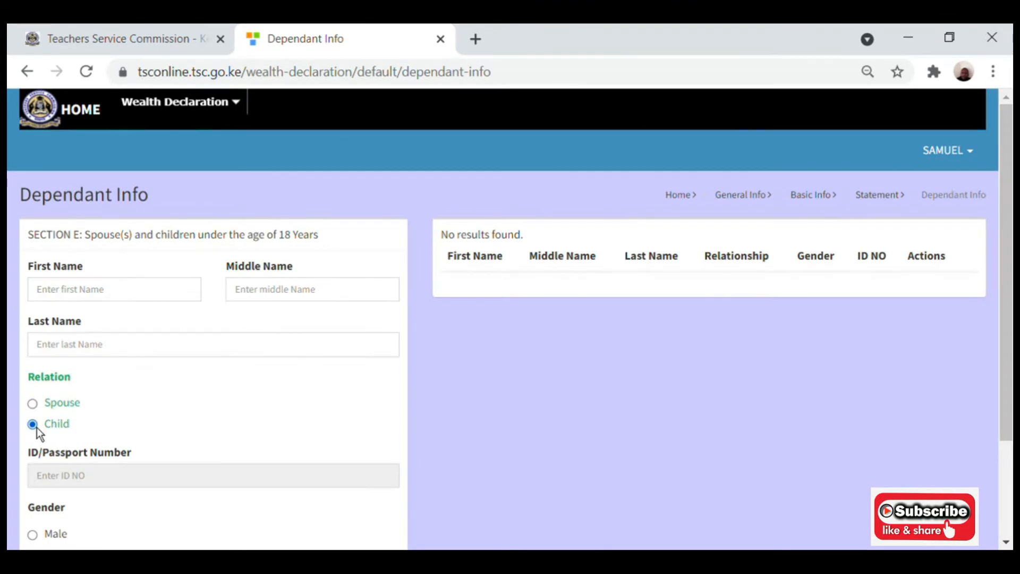
left_click(112, 290)
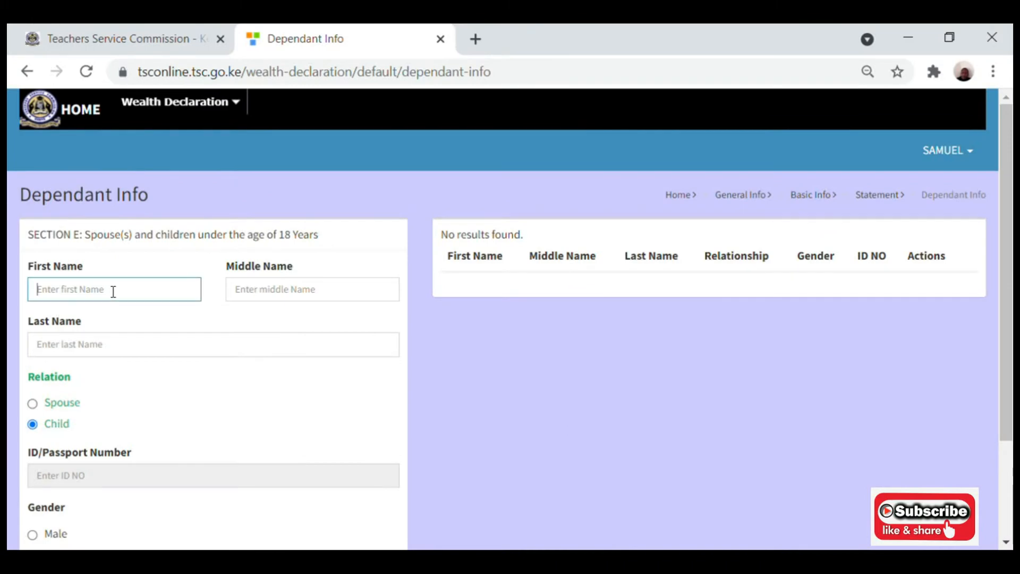
left_click(266, 290)
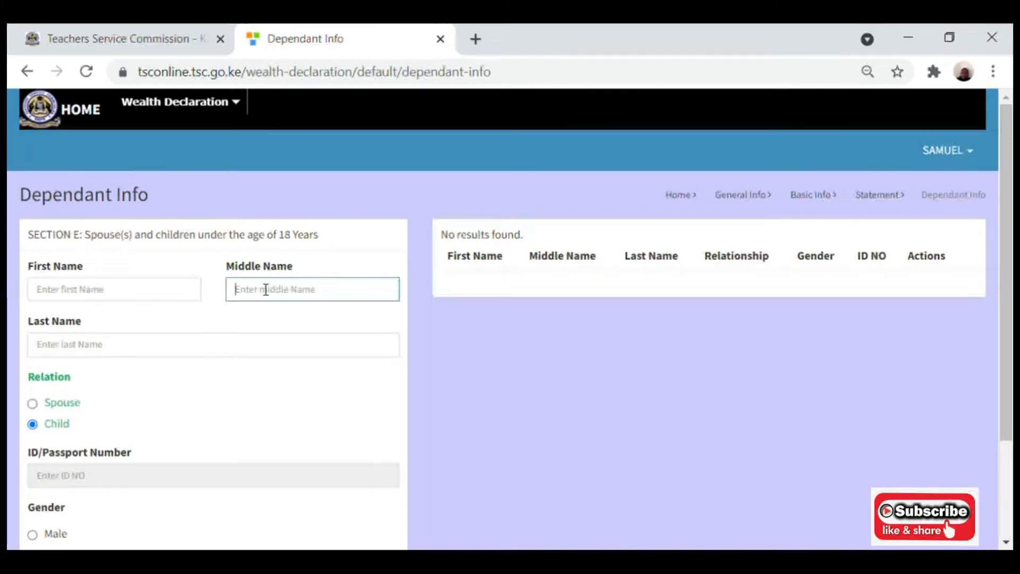
left_click(115, 355)
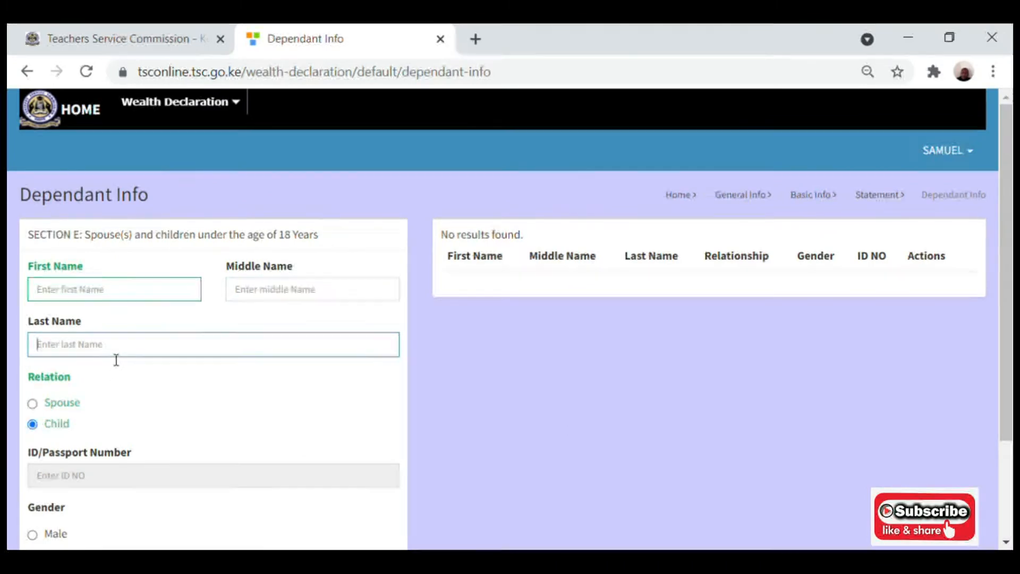
Close the accidentally opened Chrome address settings tab and return to the Dependant Info form.
left_click(163, 466)
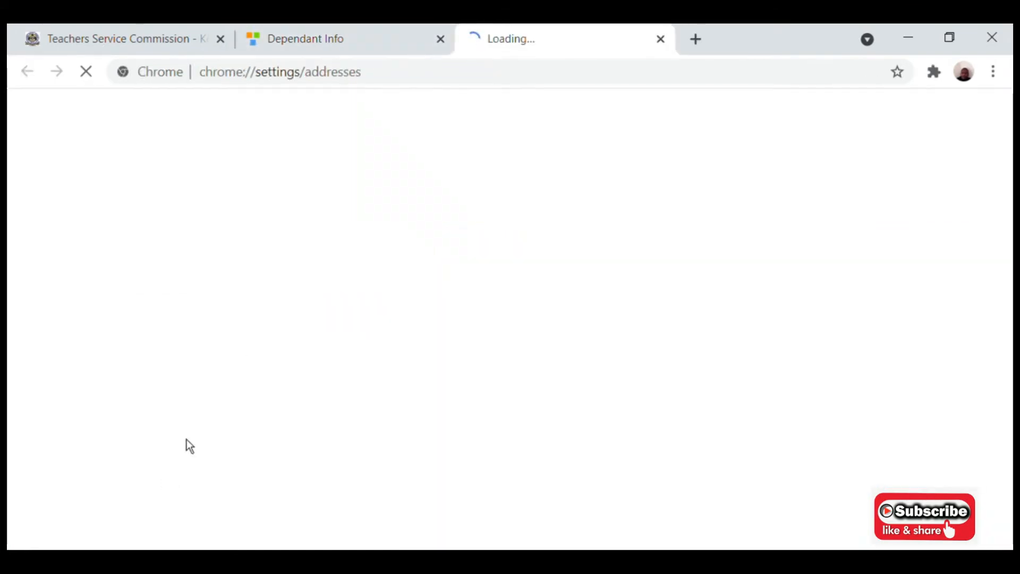
left_click(386, 38)
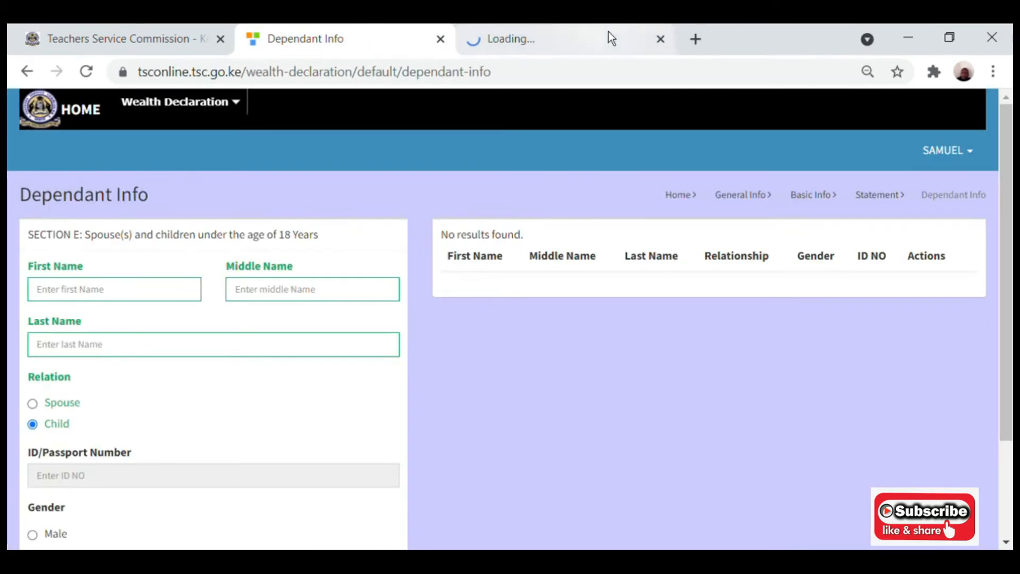
left_click(661, 39)
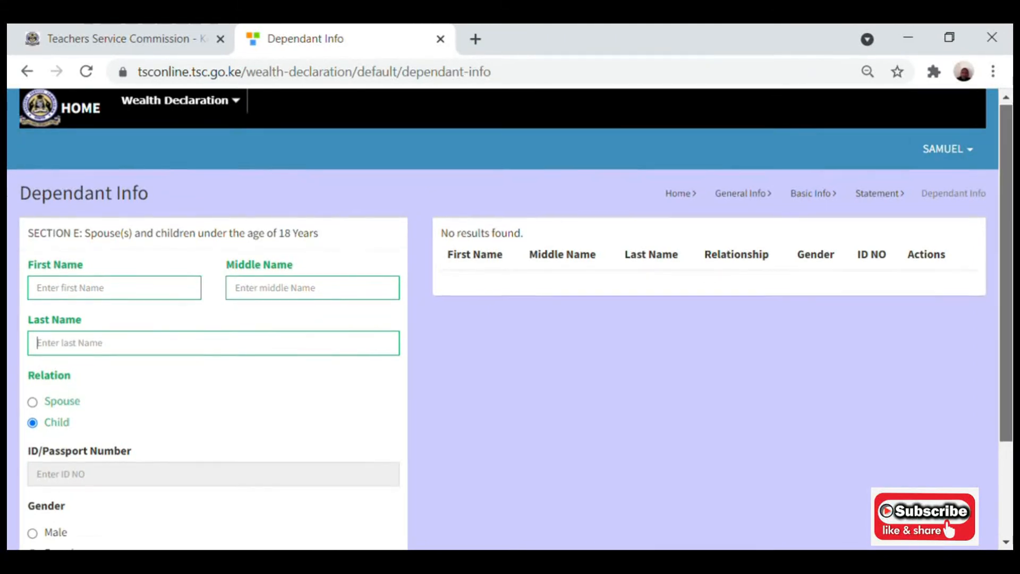
scroll(998, 241, "down", 2)
scroll(999, 242, "down", 1)
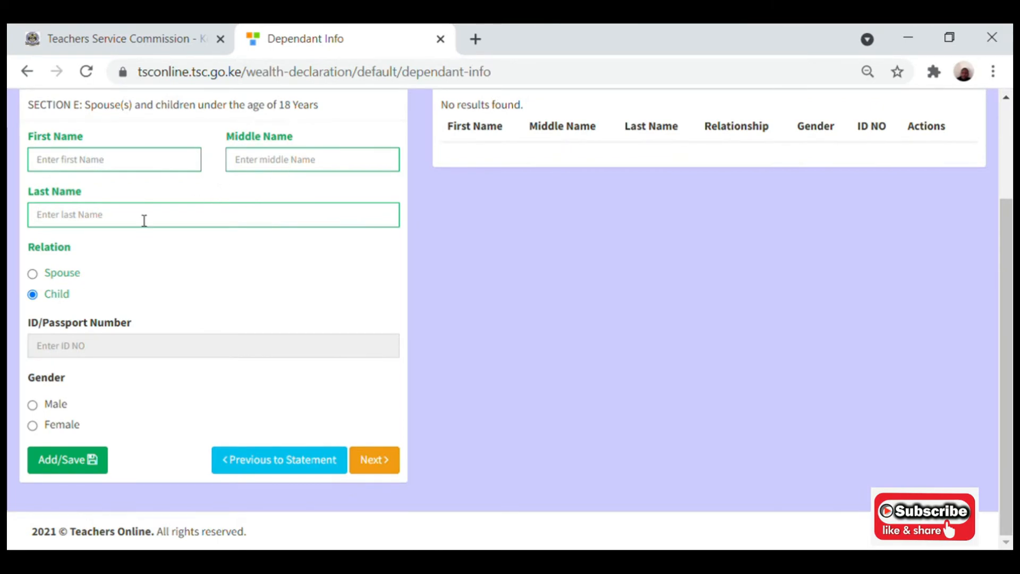
Switch Relation back to Spouse and go to Section F without adding any dependant.
left_click(36, 276)
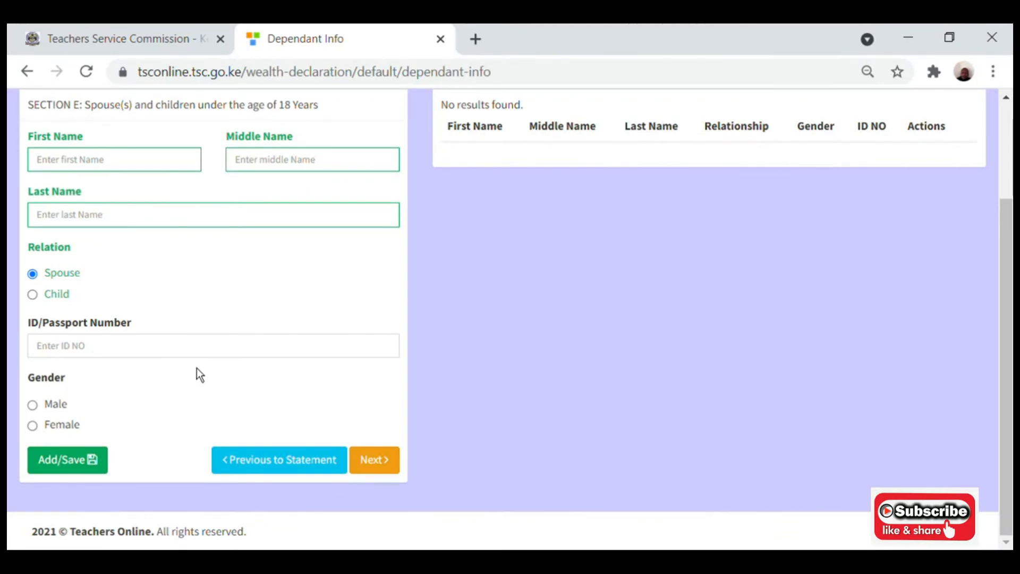
left_click(382, 470)
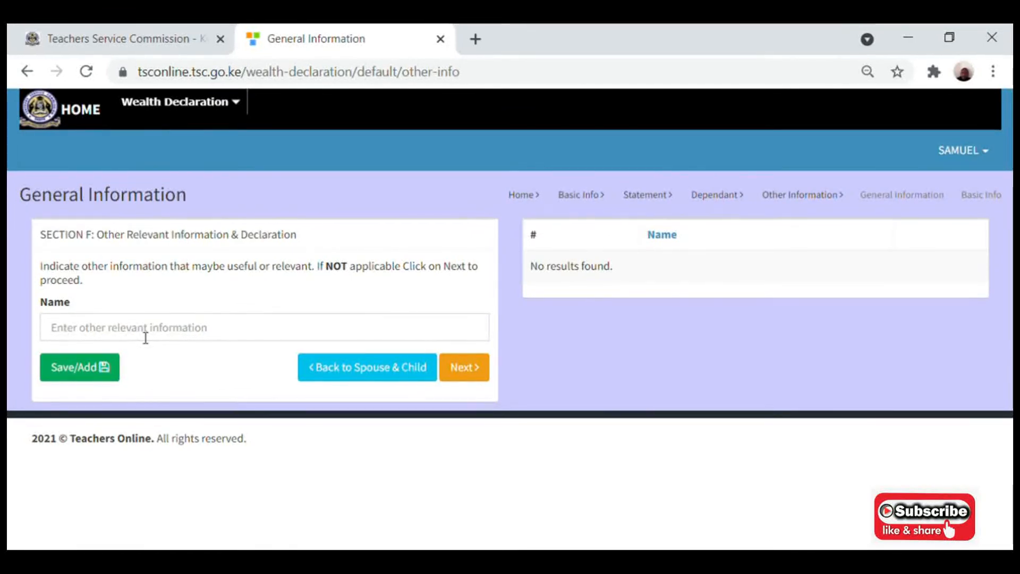
Skip Other Information, leaving it empty, and move on to Section G: Witness.
left_click(462, 376)
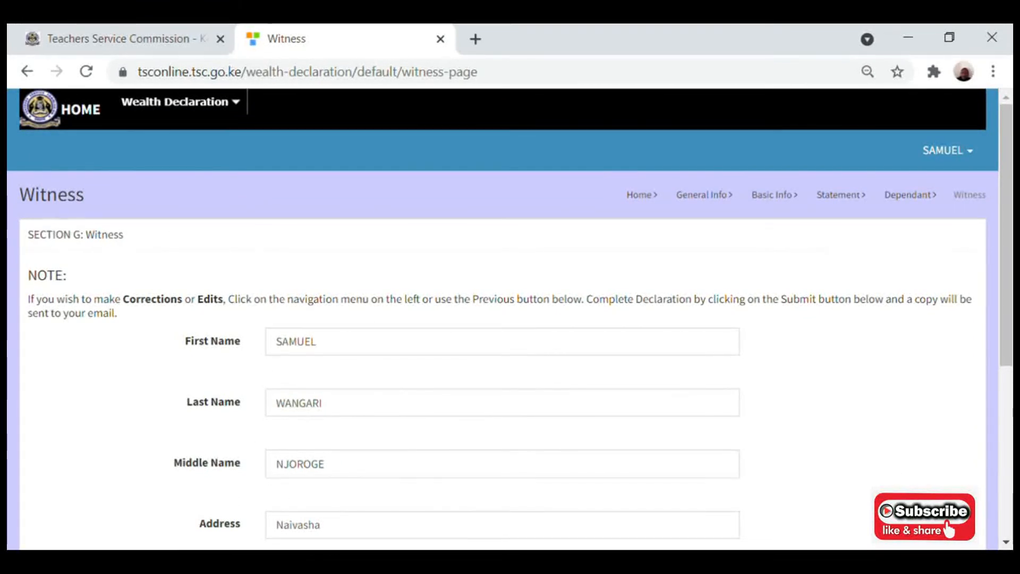
Save the witness's details with ID/passport number entered and the solemn declaration ticked.
scroll(502, 319, "down", 3)
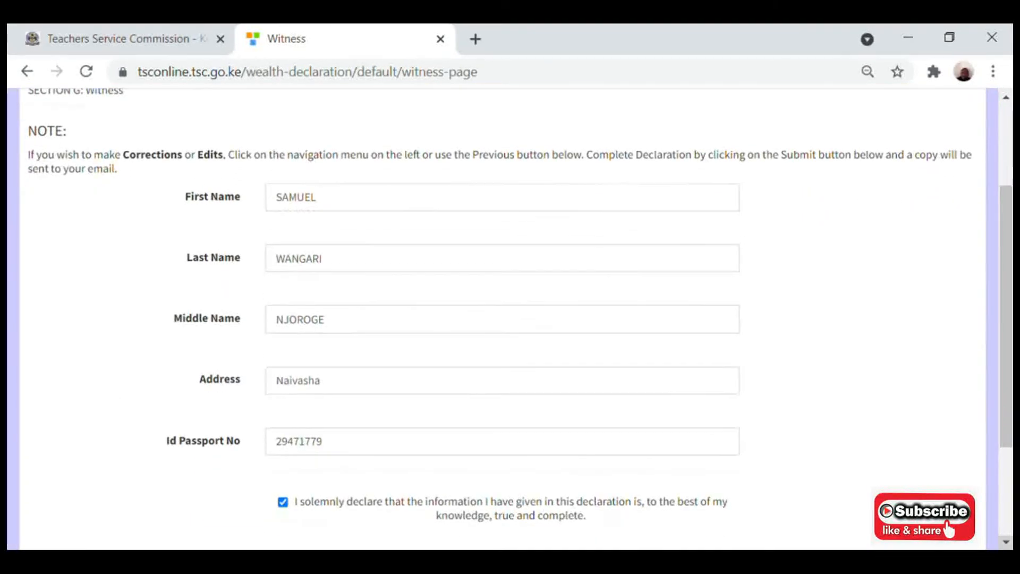
scroll(502, 319, "down", 3)
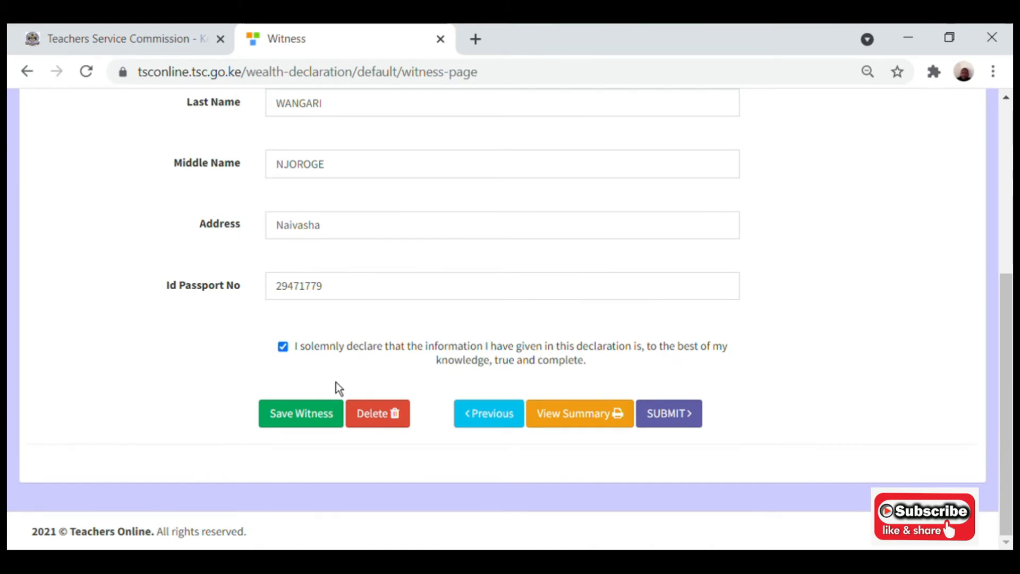
left_click(316, 419)
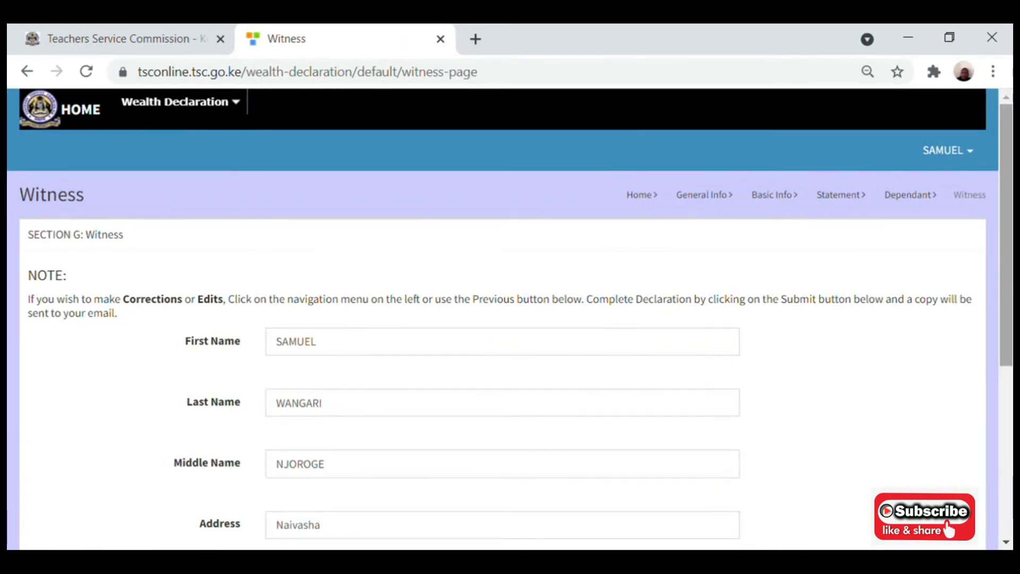
scroll(1006, 319, "down", 5)
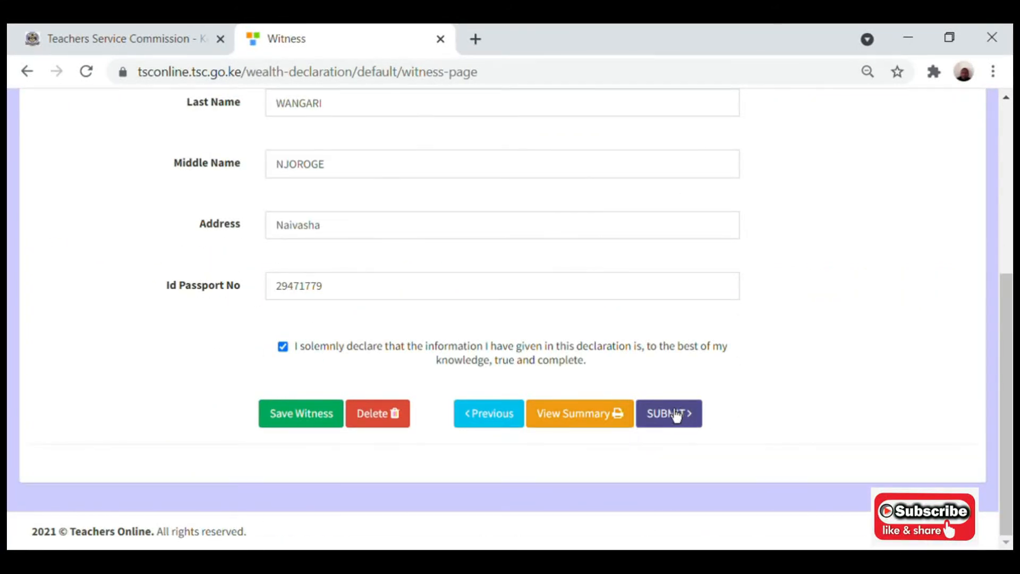
Review the two-page print2021 declaration summary showing salary income and the tala loan.
left_click(579, 429)
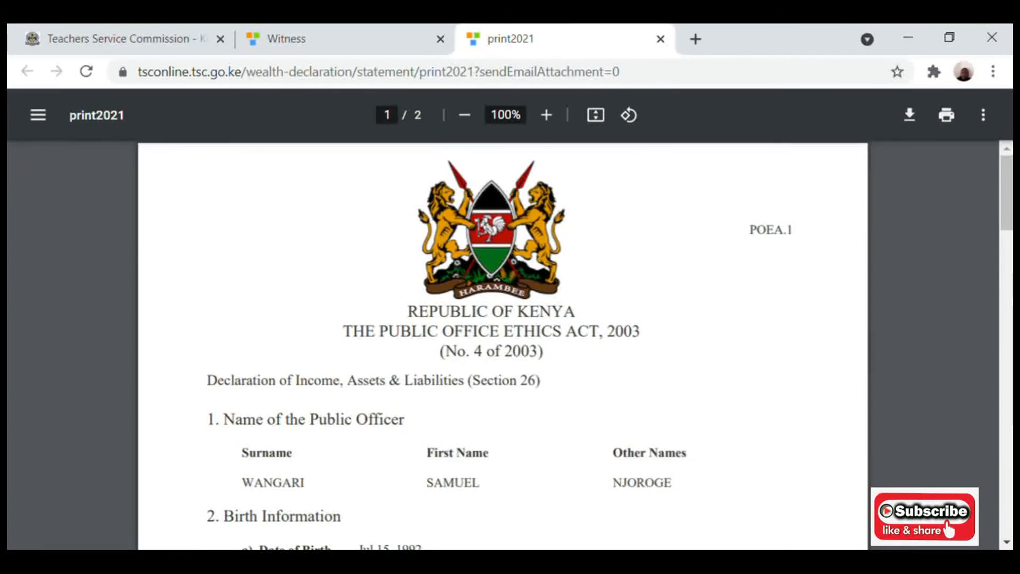
scroll(503, 345, "down", 1)
scroll(502, 346, "down", 8)
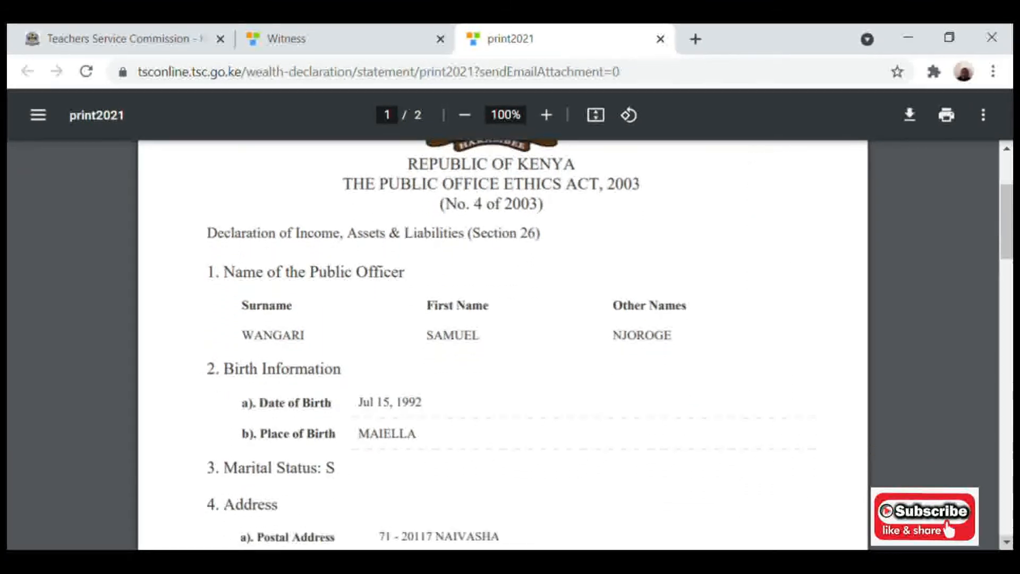
scroll(502, 345, "down", 7)
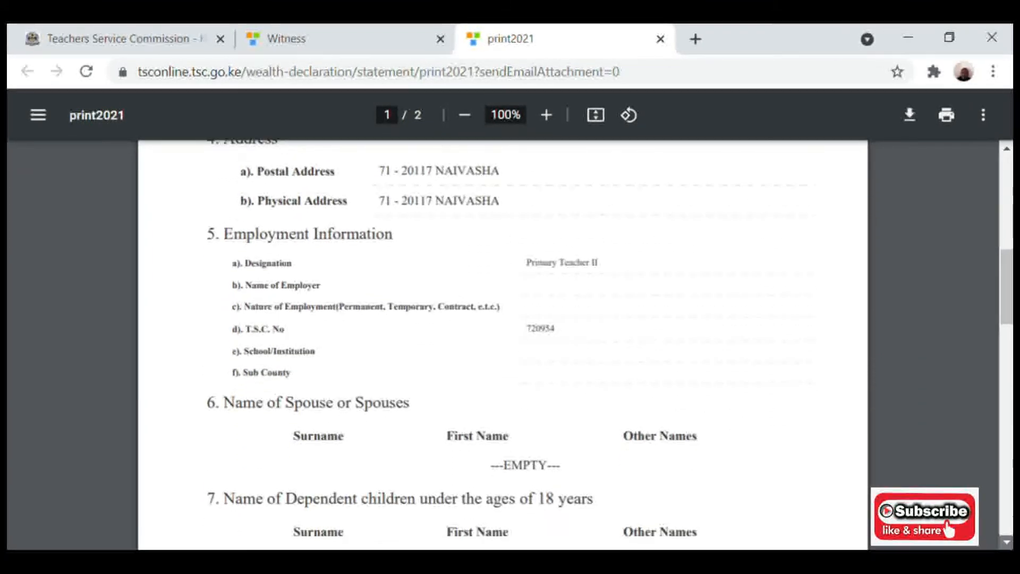
scroll(502, 345, "down", 7)
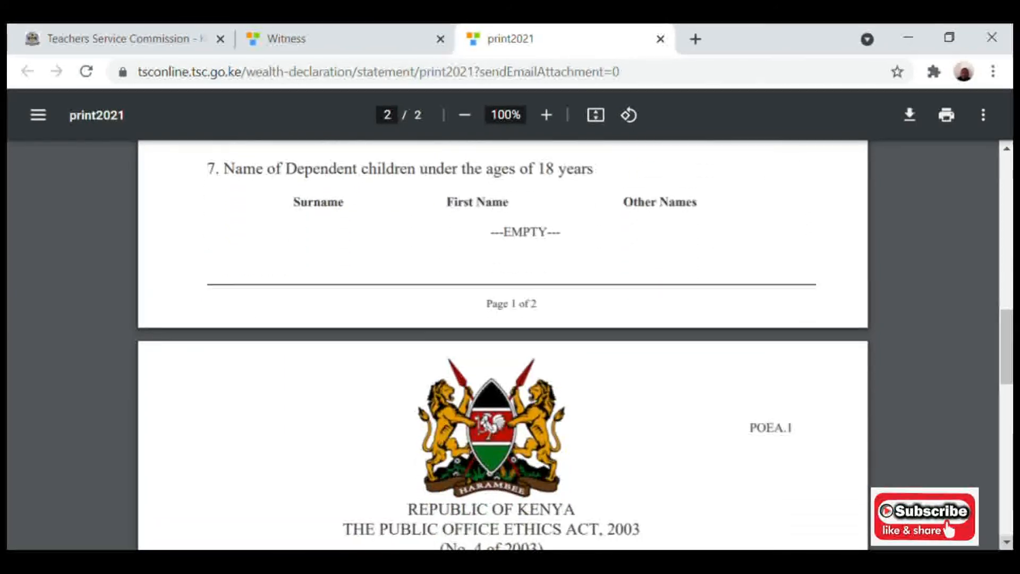
scroll(502, 345, "down", 7)
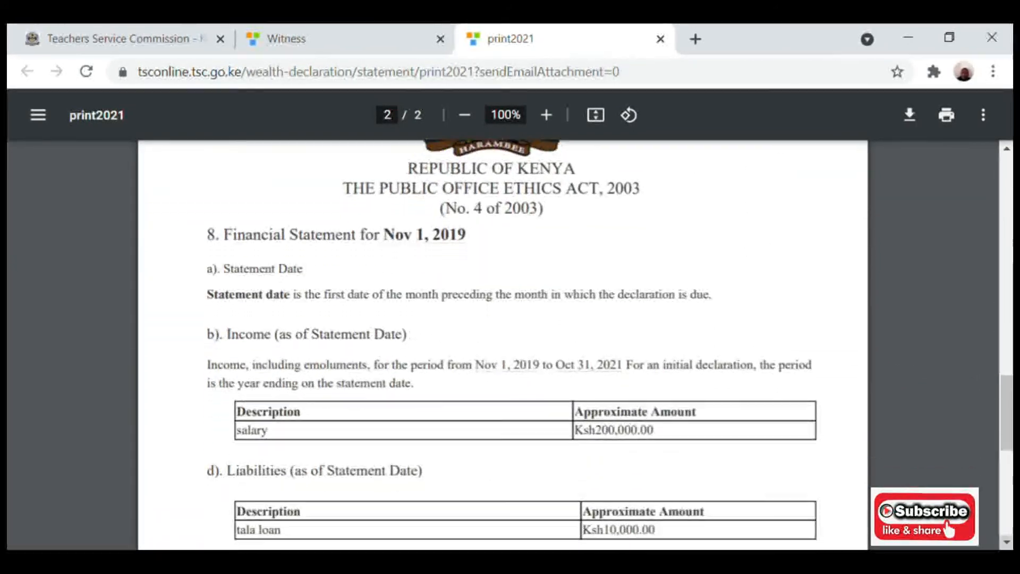
scroll(502, 345, "down", 5)
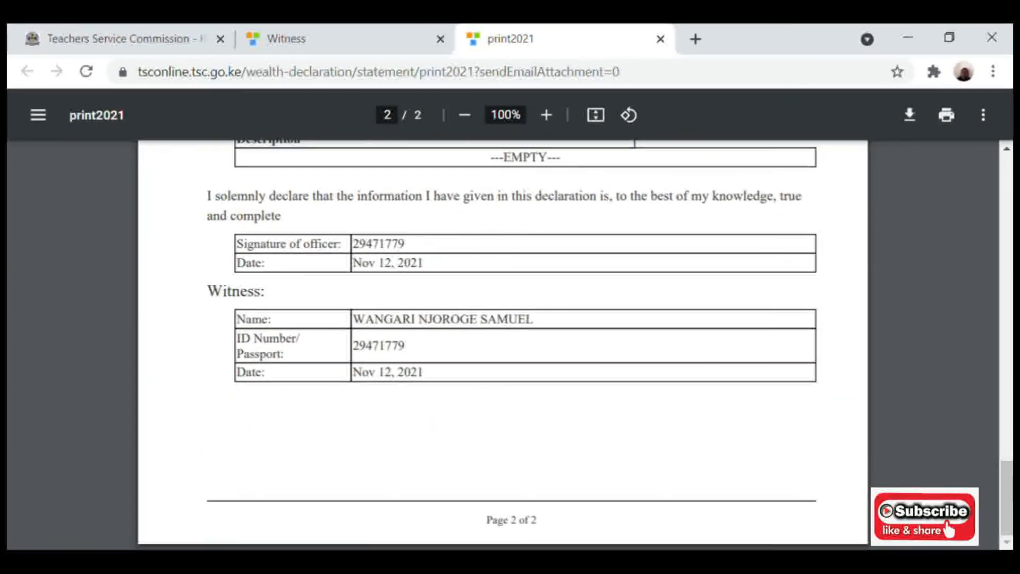
Return to the Witness form tab.
left_click(375, 50)
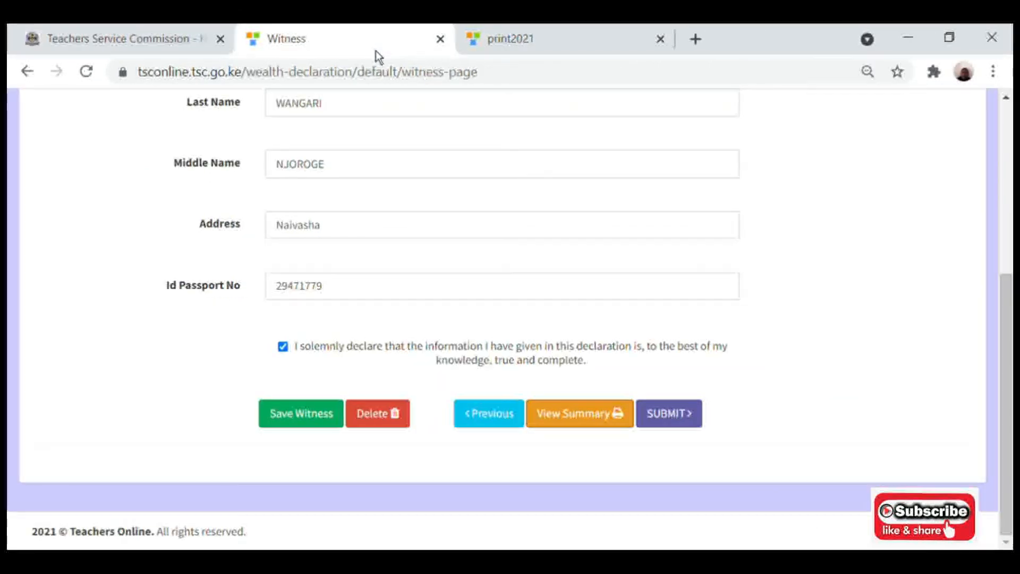
Submit the completed wealth declaration from the Witness page.
left_click(682, 423)
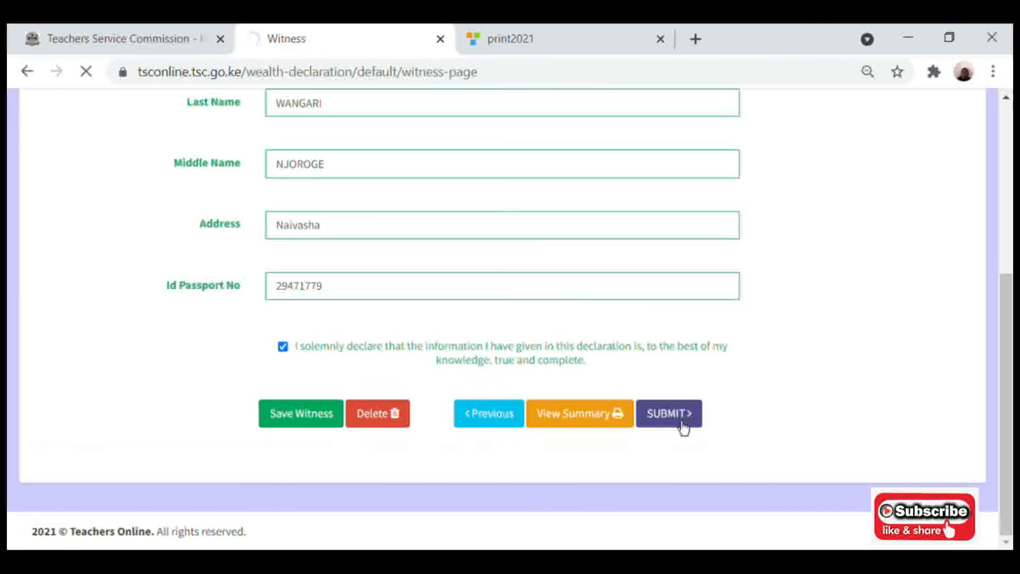